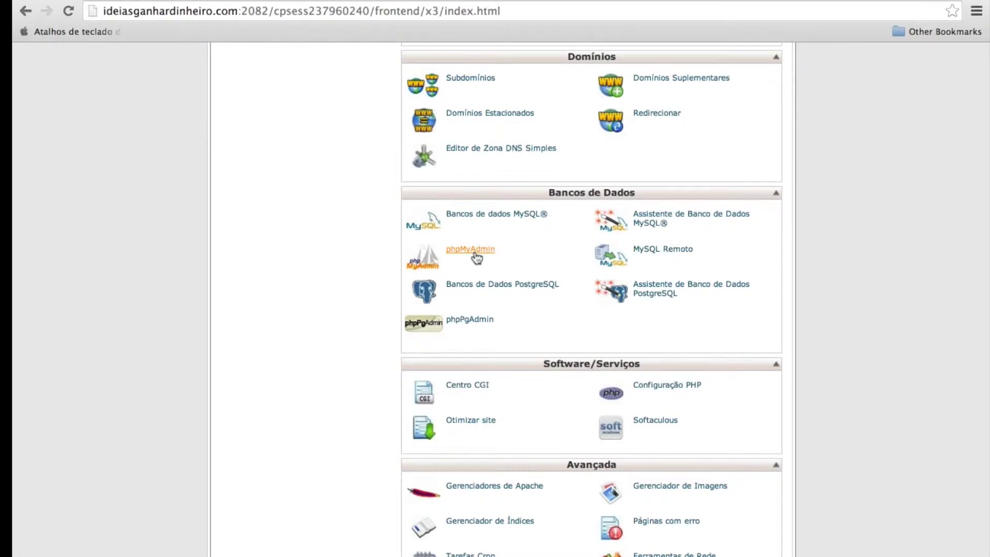
# Go to the empty Bancos de dados MySQL page after two attempts at phpMyAdmin
pyautogui.click(474, 252)
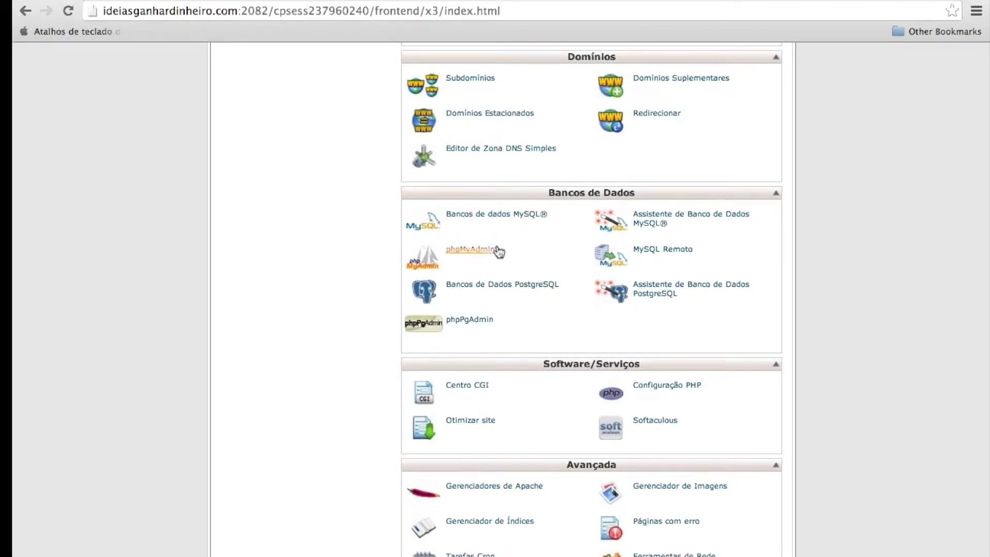
pyautogui.click(470, 253)
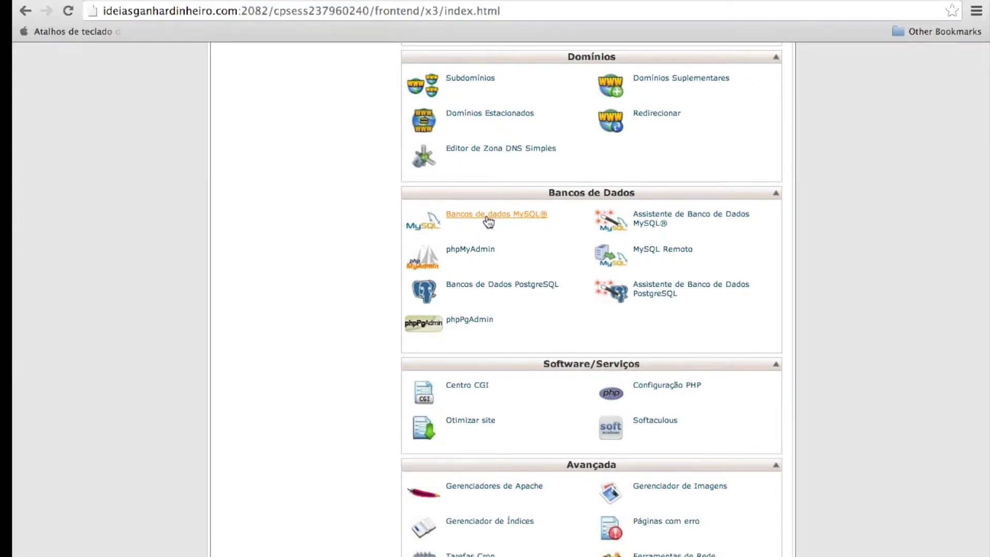
pyautogui.click(499, 221)
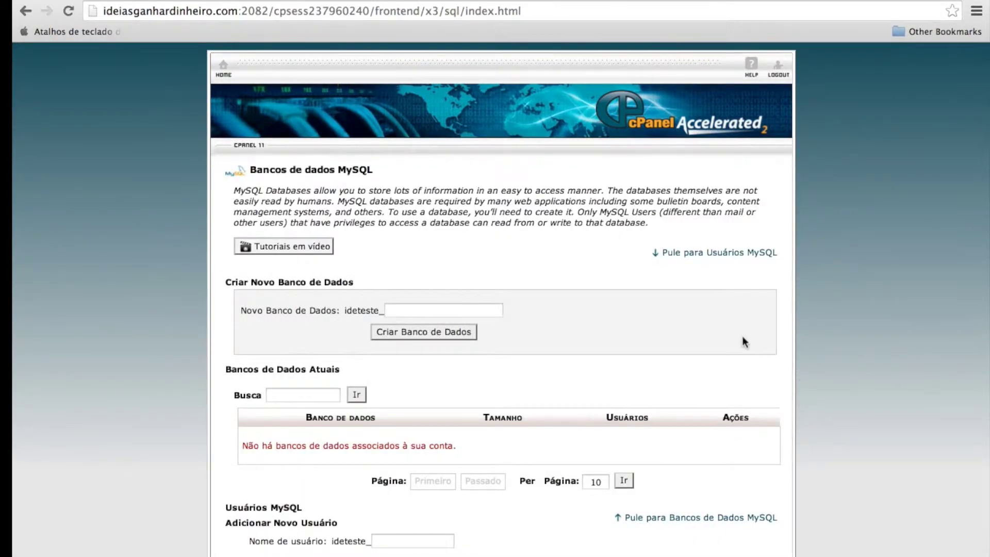
# Create the database teste2 (ideteste_teste2) and return to the databases list
pyautogui.click(428, 312)
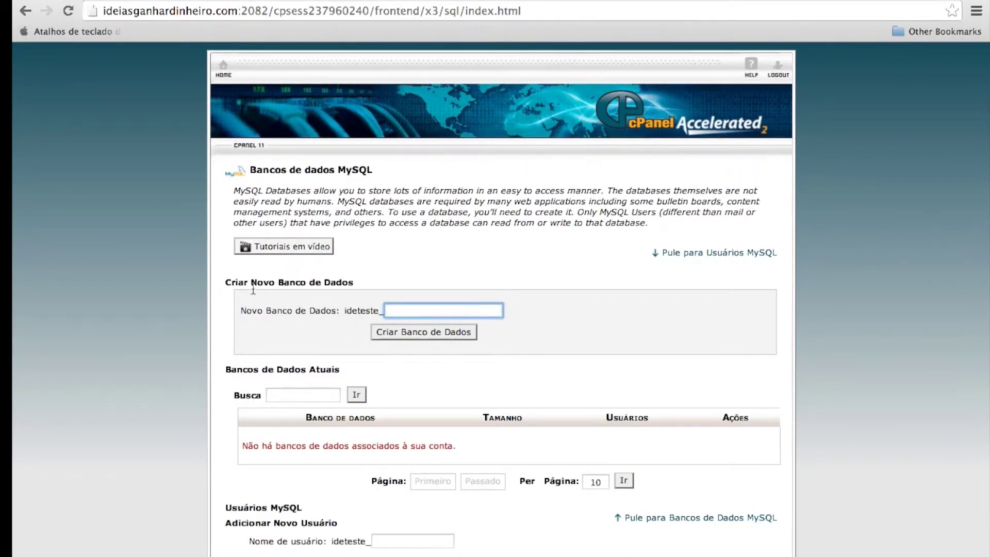
pyautogui.moveTo(232, 284); pyautogui.dragTo(349, 286)
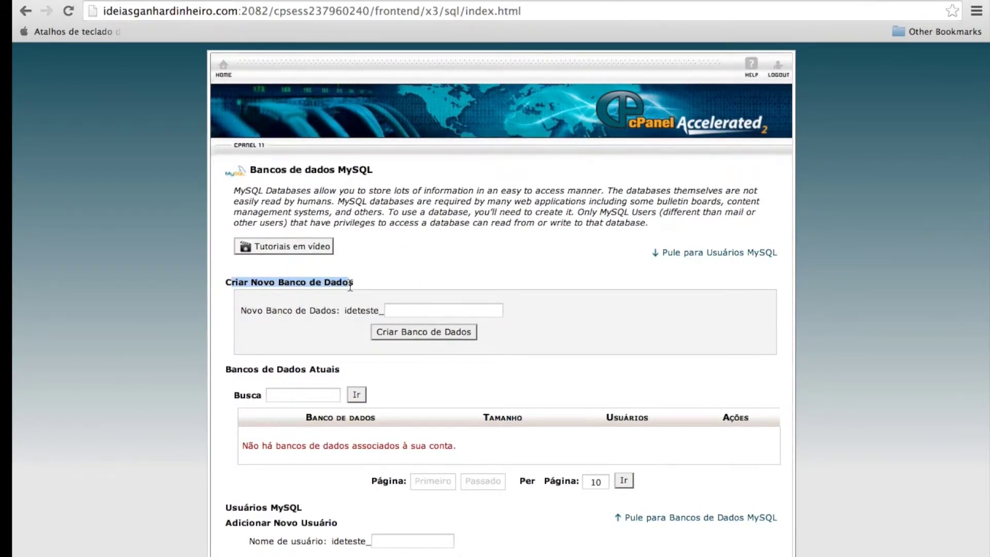
pyautogui.click(387, 311)
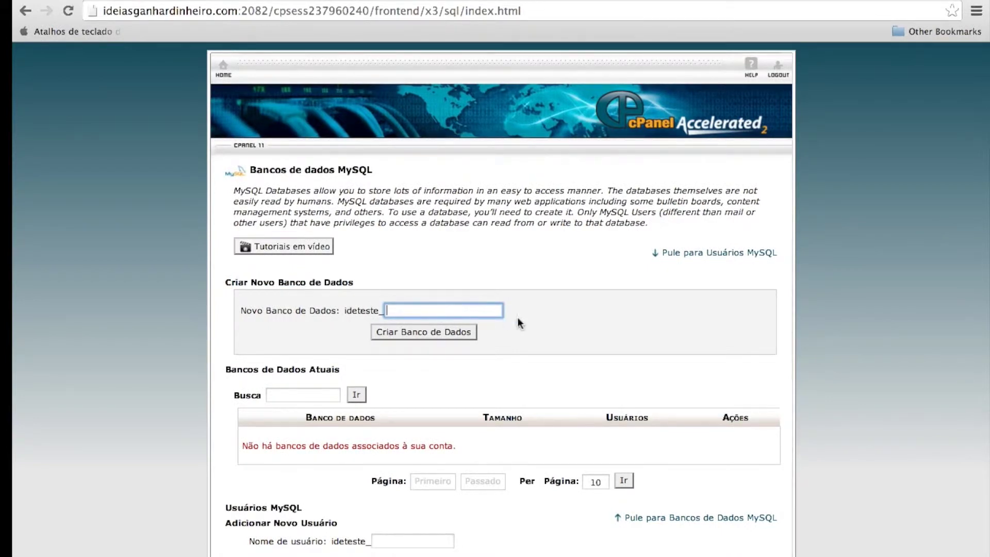
pyautogui.write('teste2')
pyautogui.click(415, 331)
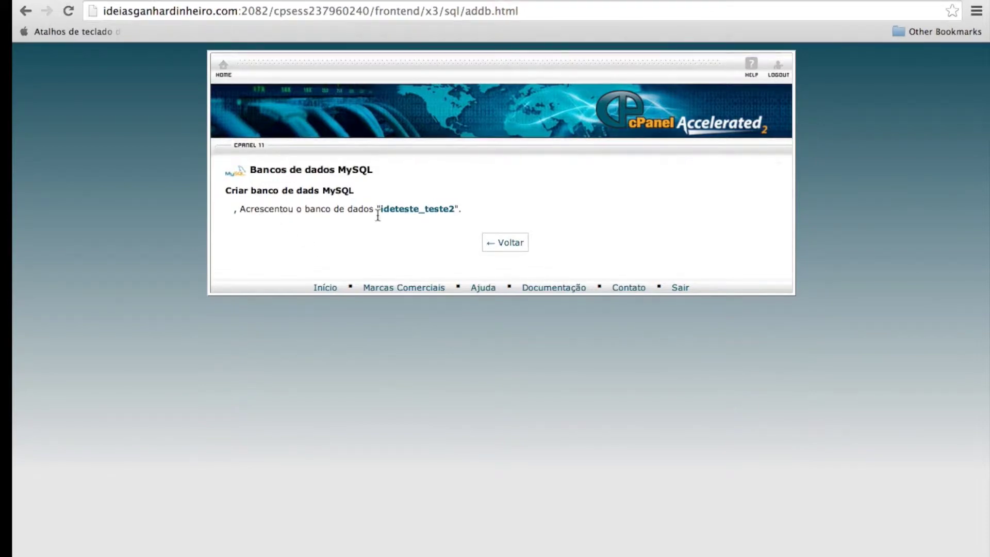
pyautogui.click(504, 253)
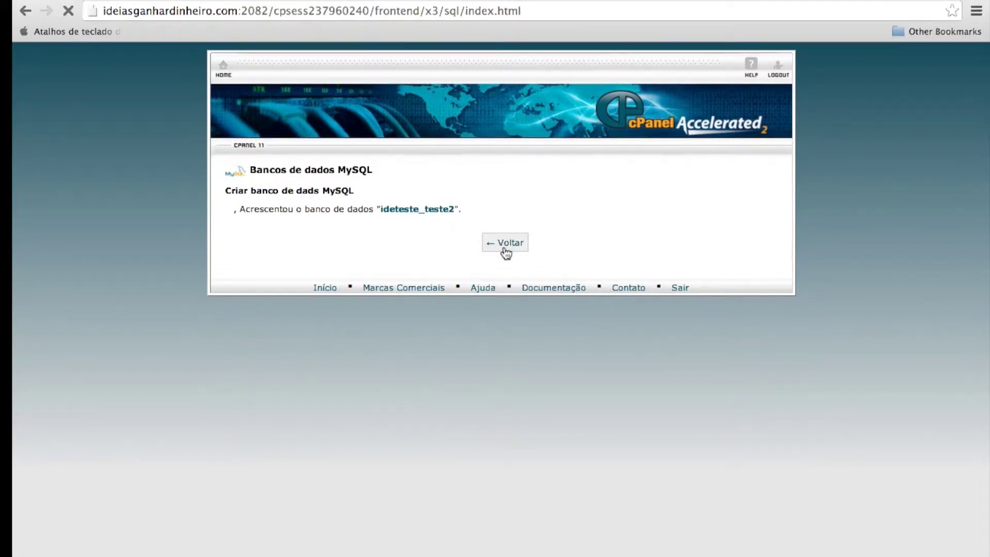
pyautogui.scroll(-2, 584, 329)
pyautogui.scroll(-1, 585, 329)
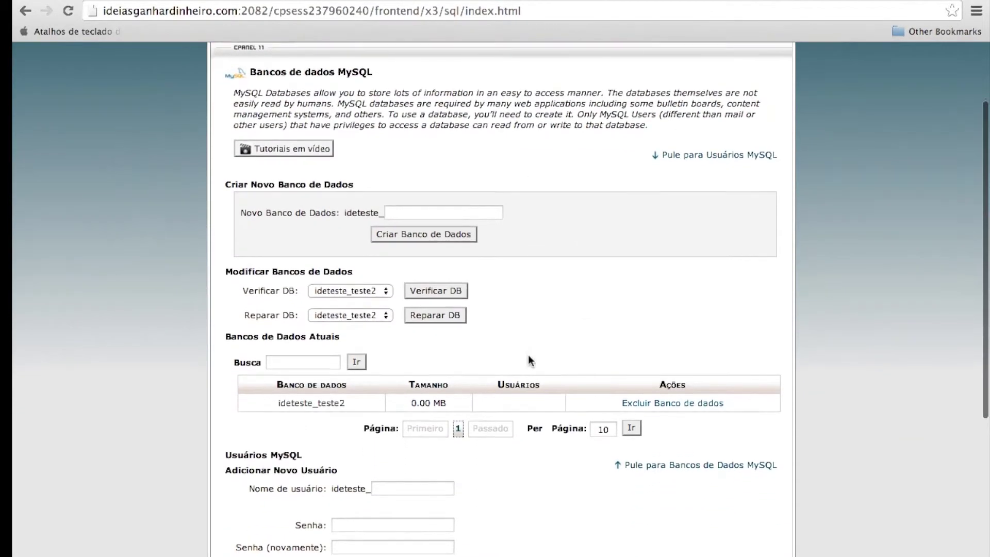
# Copy teste2 from the database table into the new user's Nome de usuário field
pyautogui.moveTo(347, 408); pyautogui.dragTo(319, 408)
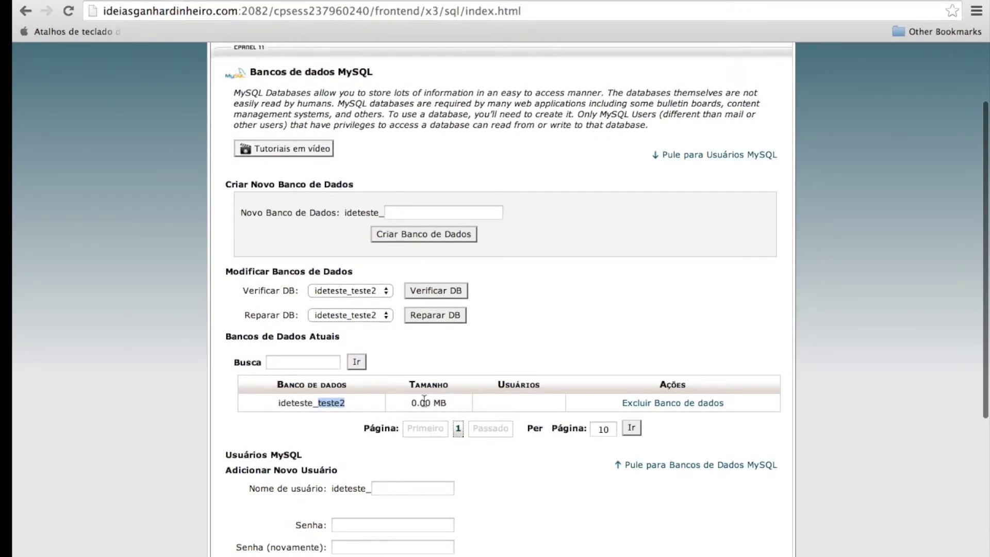
pyautogui.scroll(-5, 431, 396)
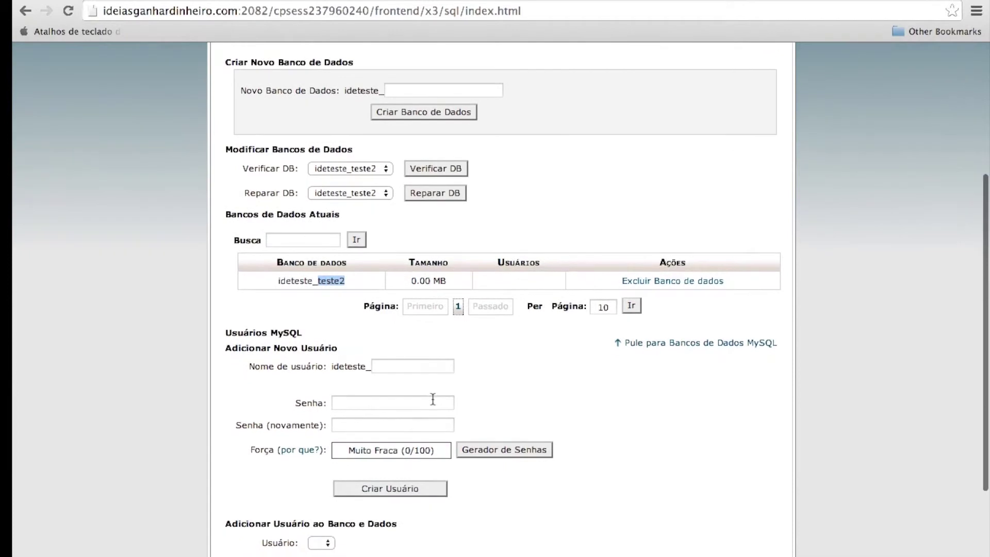
pyautogui.click(411, 366)
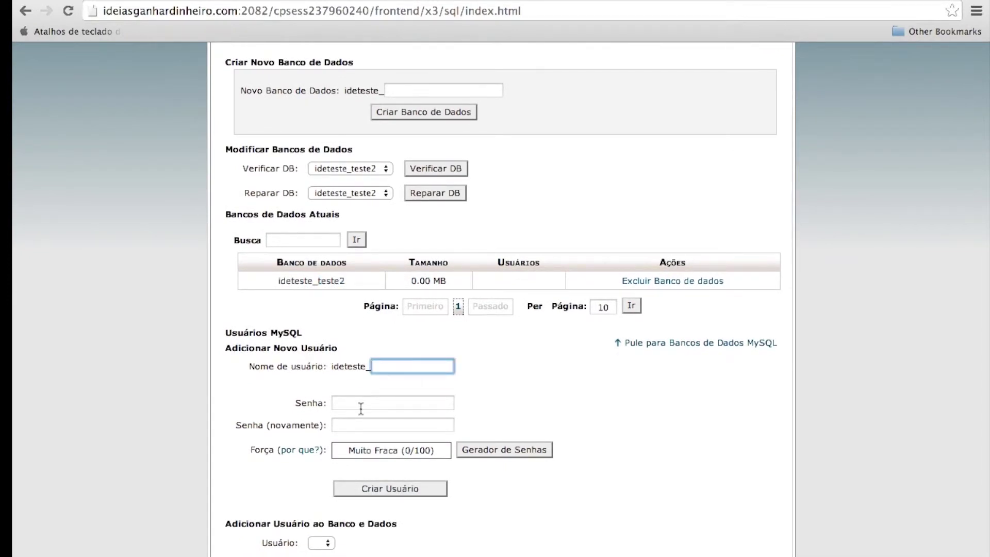
pyautogui.click(320, 283)
pyautogui.moveTo(320, 282); pyautogui.dragTo(357, 282)
pyautogui.press('super+c')
pyautogui.click(381, 367)
pyautogui.press('super+v')
pyautogui.click(381, 403)
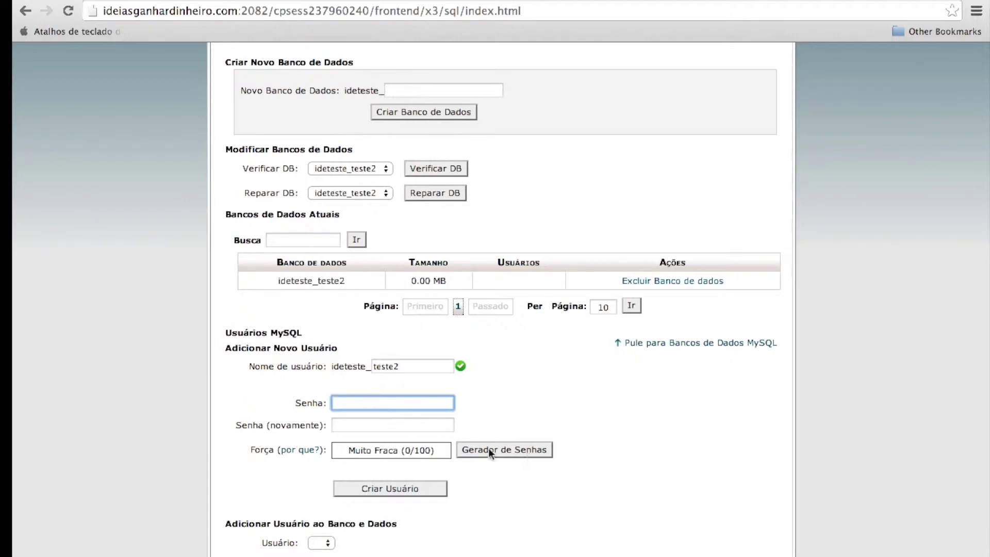
pyautogui.click(517, 453)
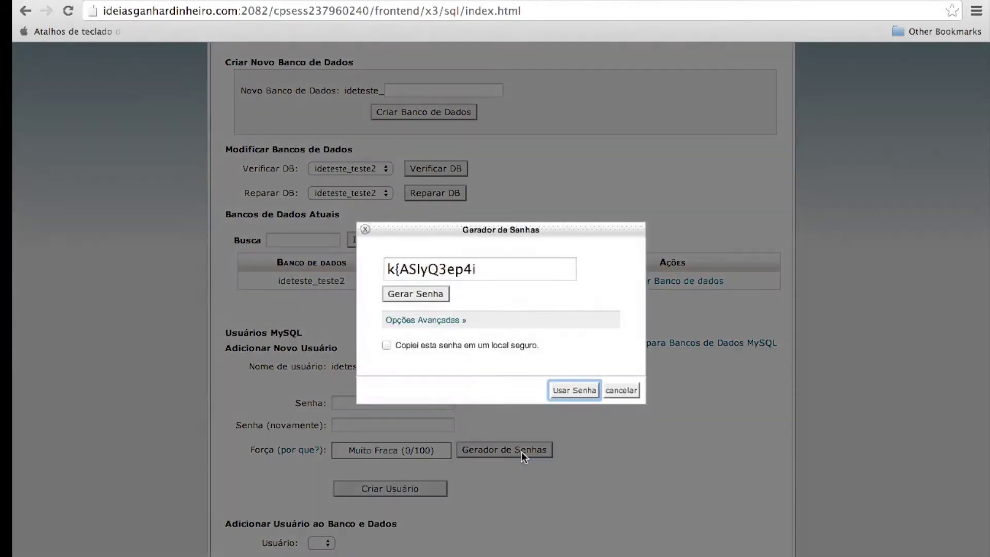
# Generate a 12-character letters-and-numbers password, copy it, and apply it to the new user
pyautogui.click(422, 321)
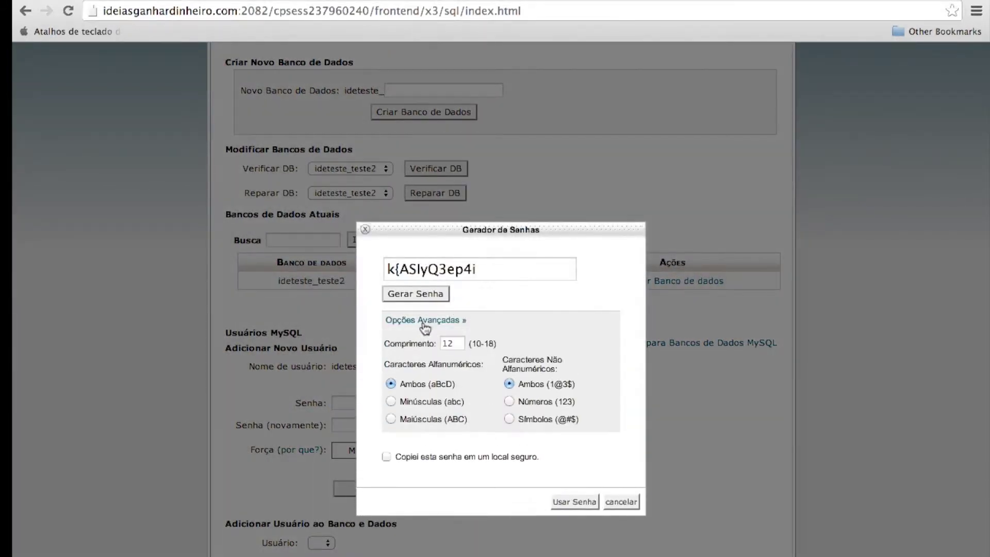
pyautogui.click(524, 406)
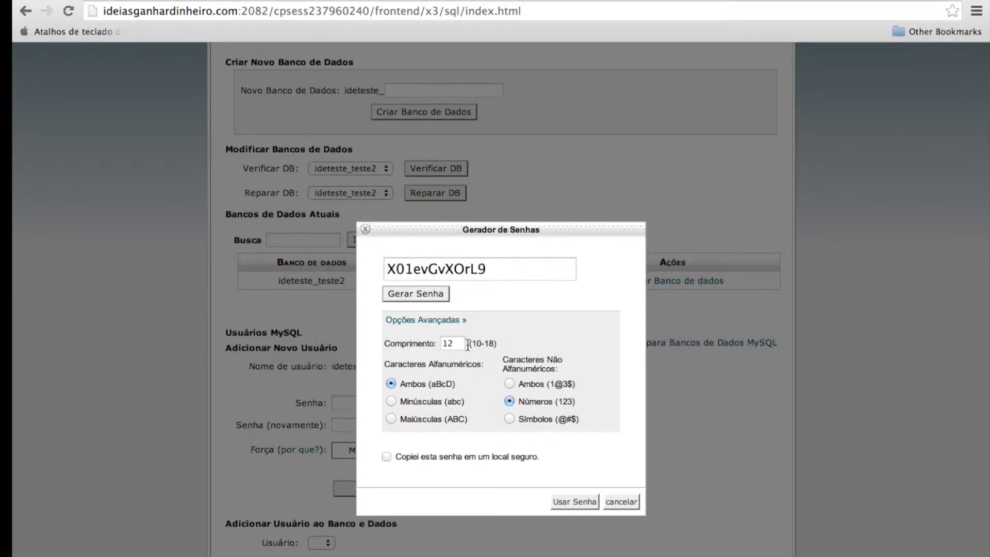
pyautogui.moveTo(494, 272); pyautogui.dragTo(379, 274)
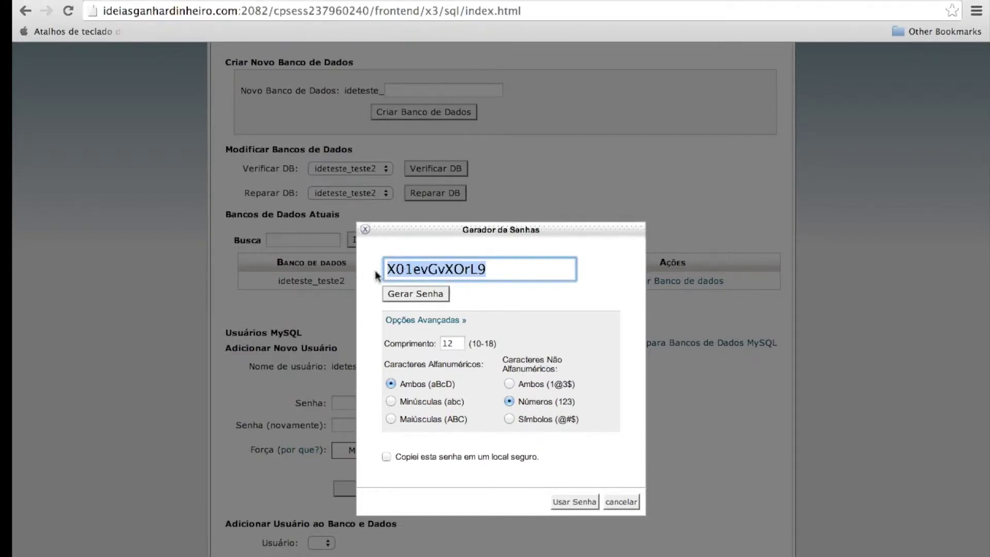
pyautogui.click(387, 457)
pyautogui.click(387, 456)
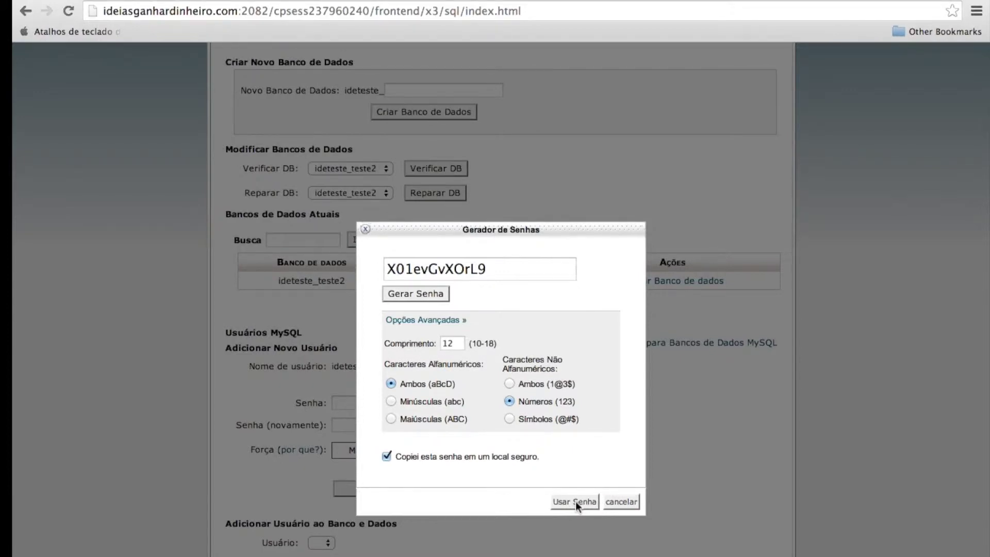
pyautogui.click(575, 501)
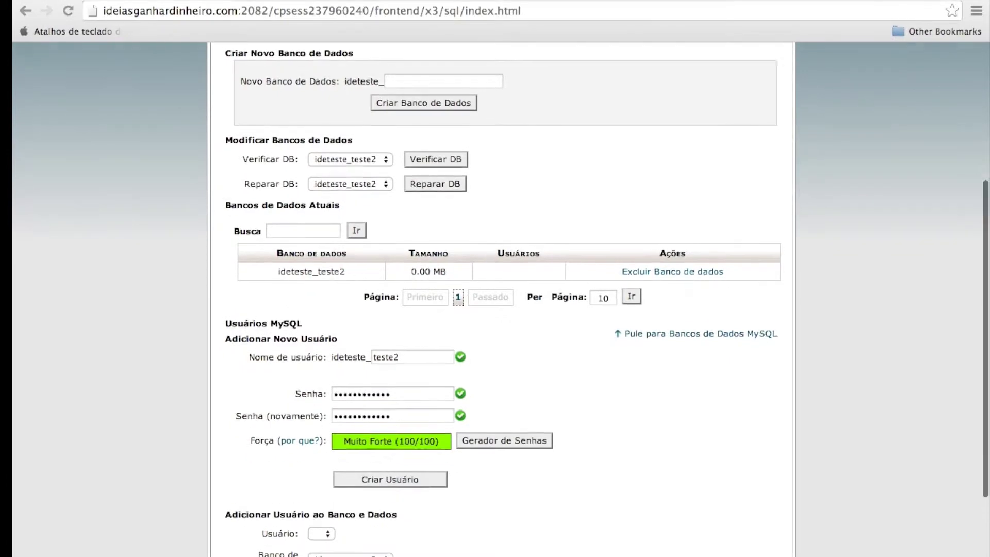
pyautogui.scroll(-3, 495, 298)
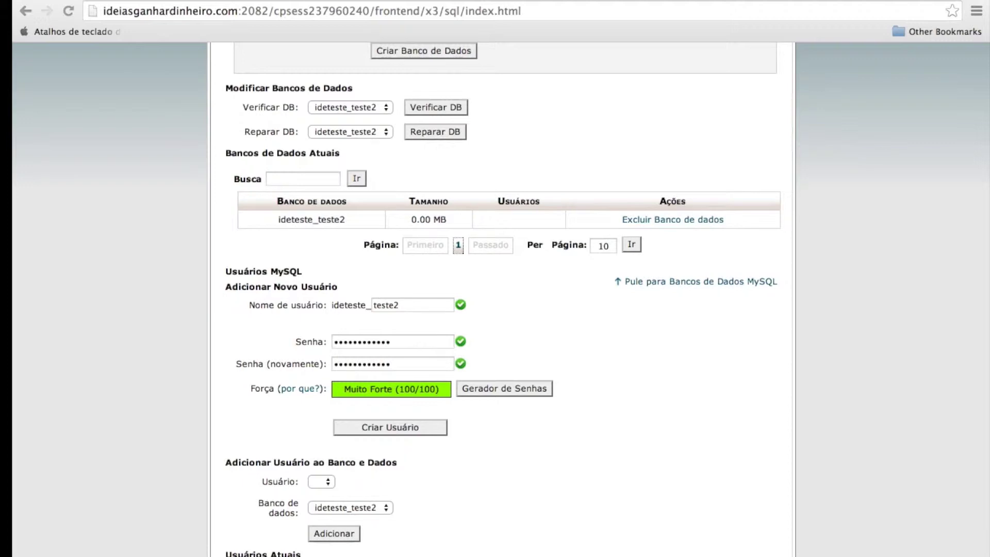
# Create the MySQL user ideteste_teste2, note its credentials, and return to the databases page
pyautogui.click(392, 428)
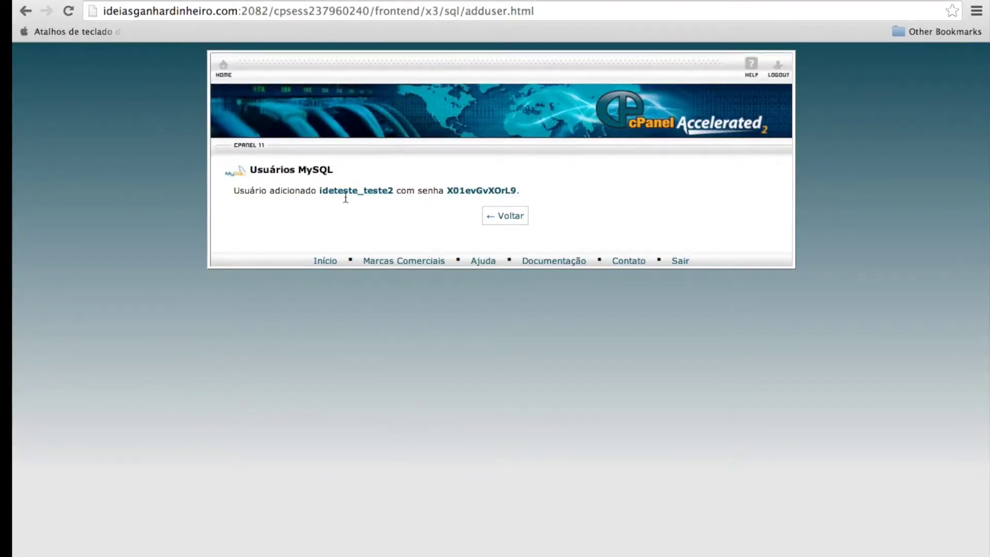
pyautogui.doubleClick(337, 190)
pyautogui.doubleClick(461, 192)
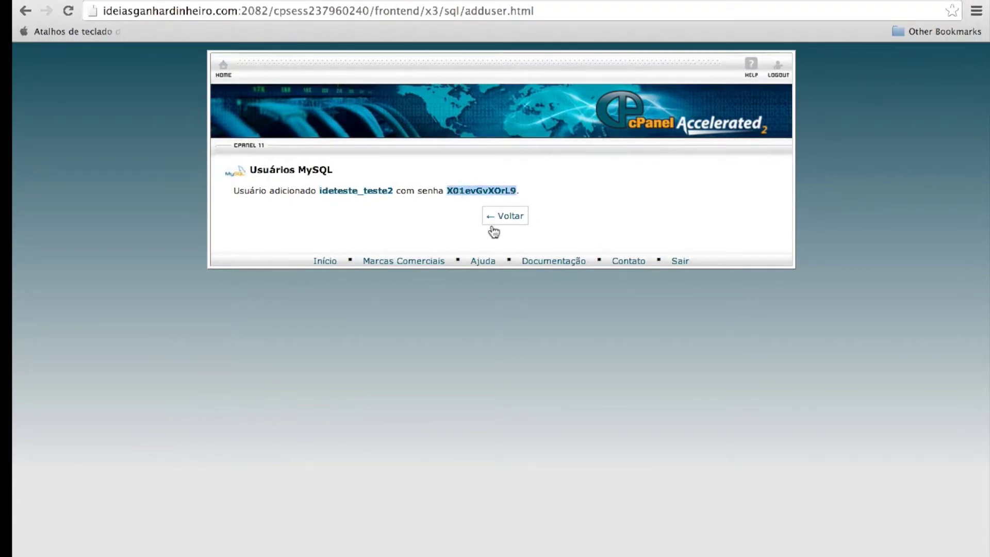
pyautogui.click(509, 227)
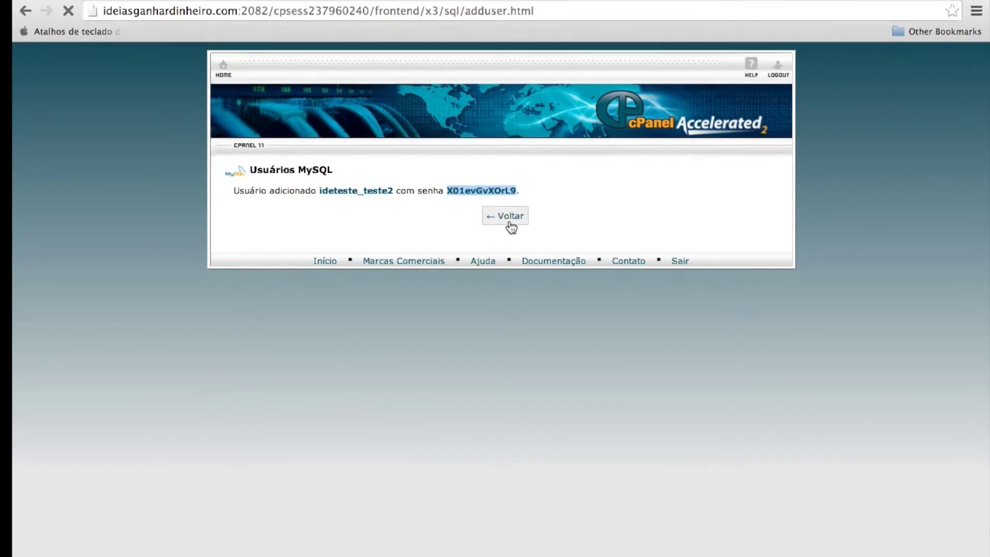
pyautogui.scroll(-7, 800, 355)
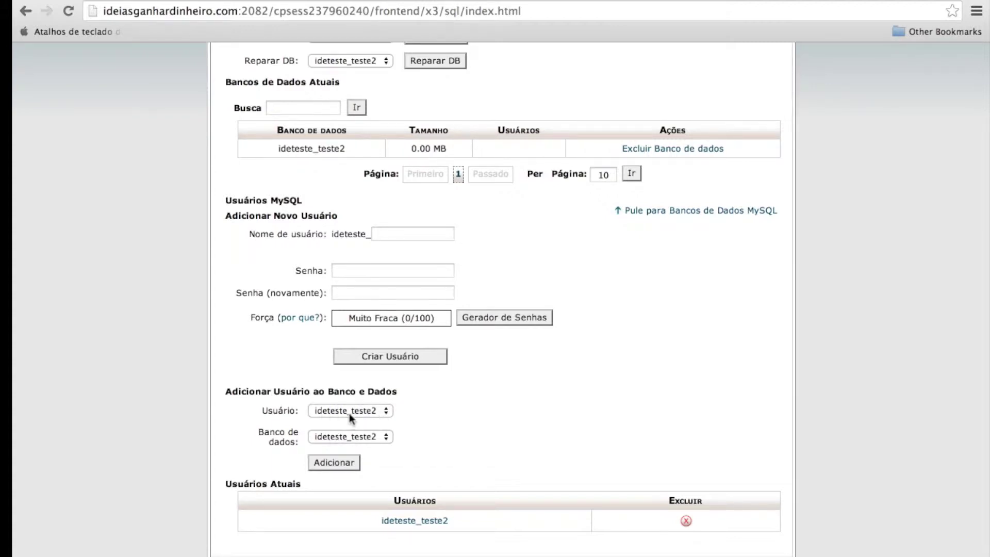
pyautogui.click(350, 412)
# Add user ideteste_teste2 to database ideteste_teste2 with TODOS OS PRIVILÉGIOS
pyautogui.click(342, 442)
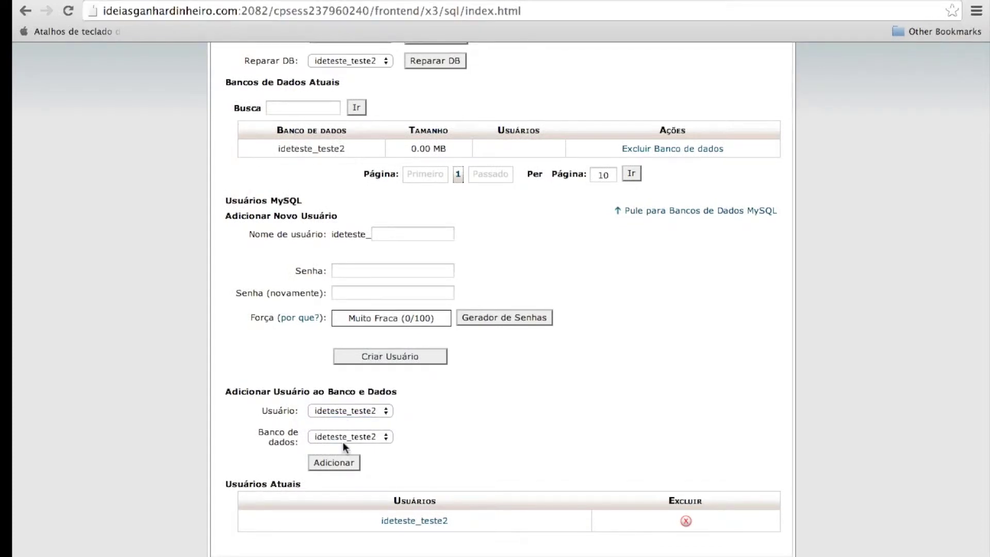
pyautogui.click(343, 441)
pyautogui.click(359, 425)
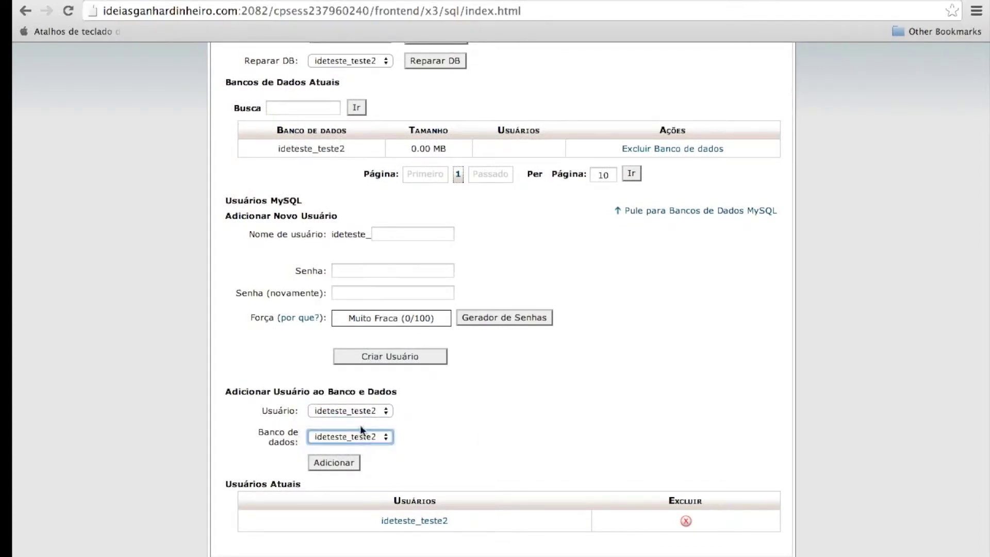
pyautogui.click(339, 462)
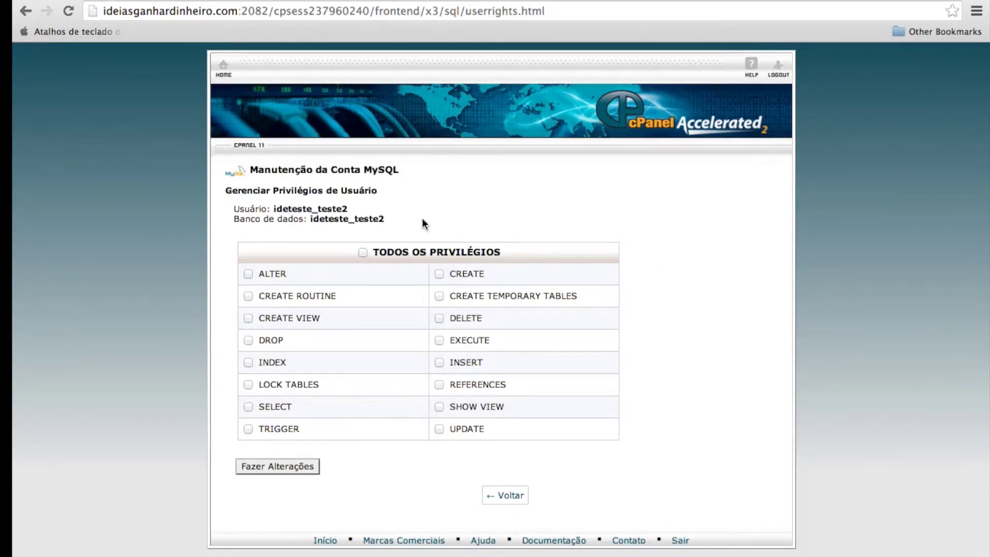
pyautogui.click(363, 251)
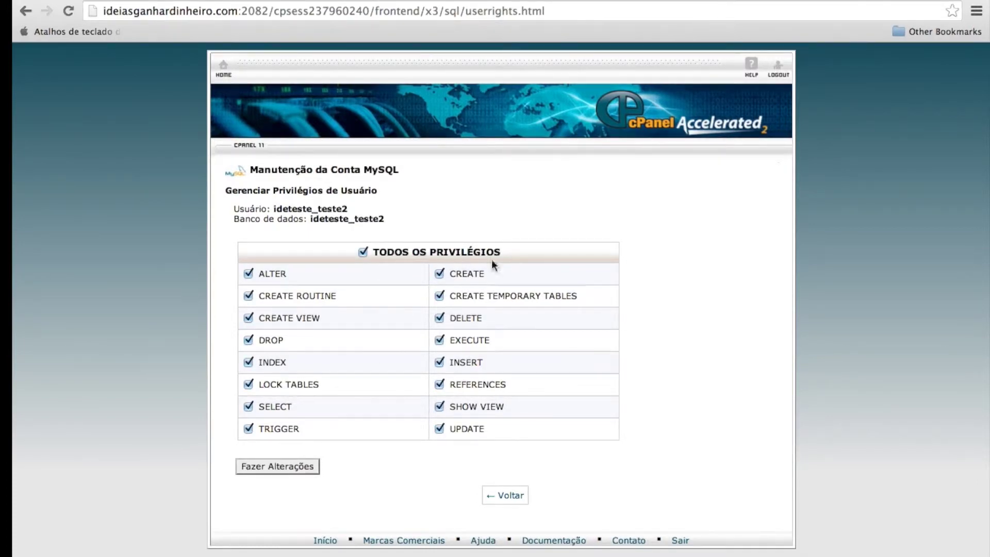
pyautogui.click(277, 467)
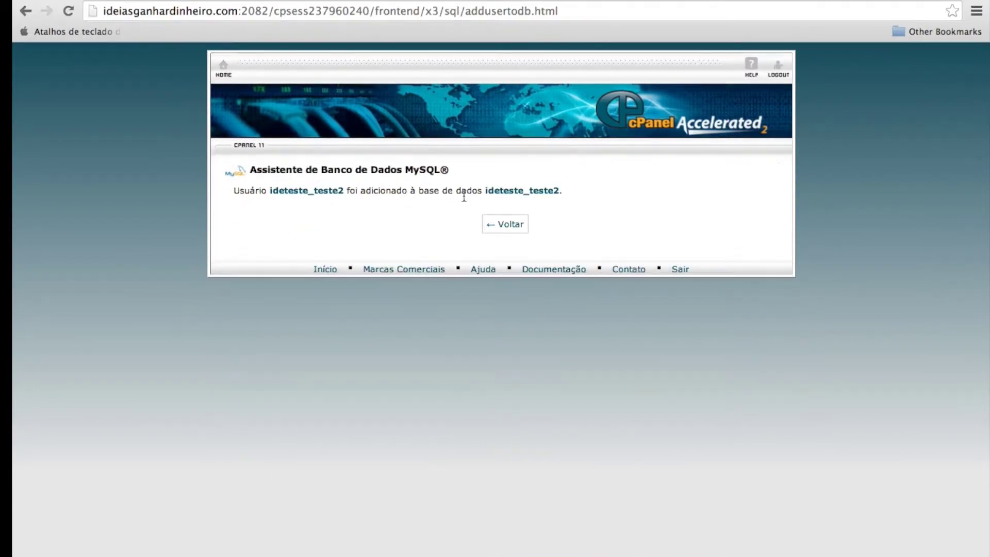
pyautogui.click(513, 231)
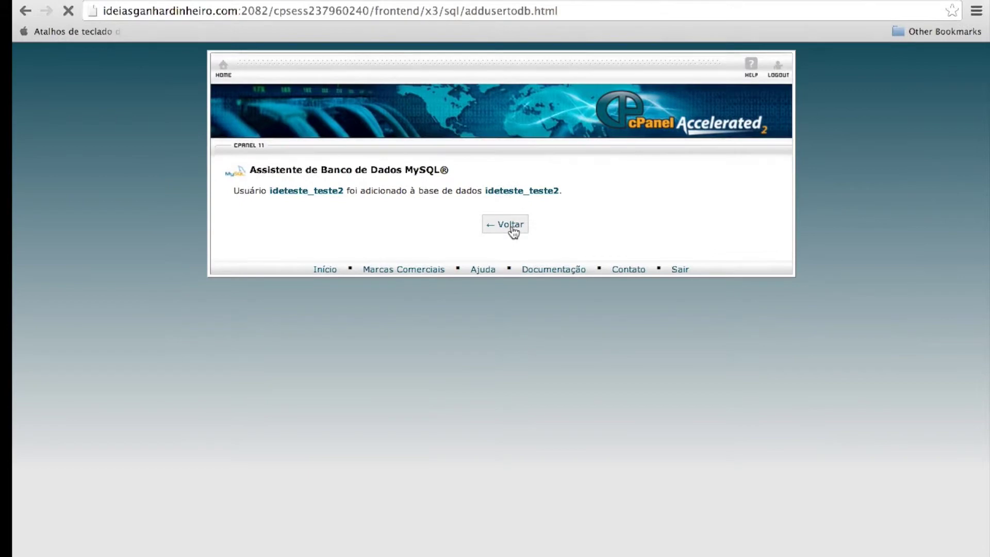
pyautogui.scroll(-5, 638, 296)
pyautogui.scroll(-3, 635, 293)
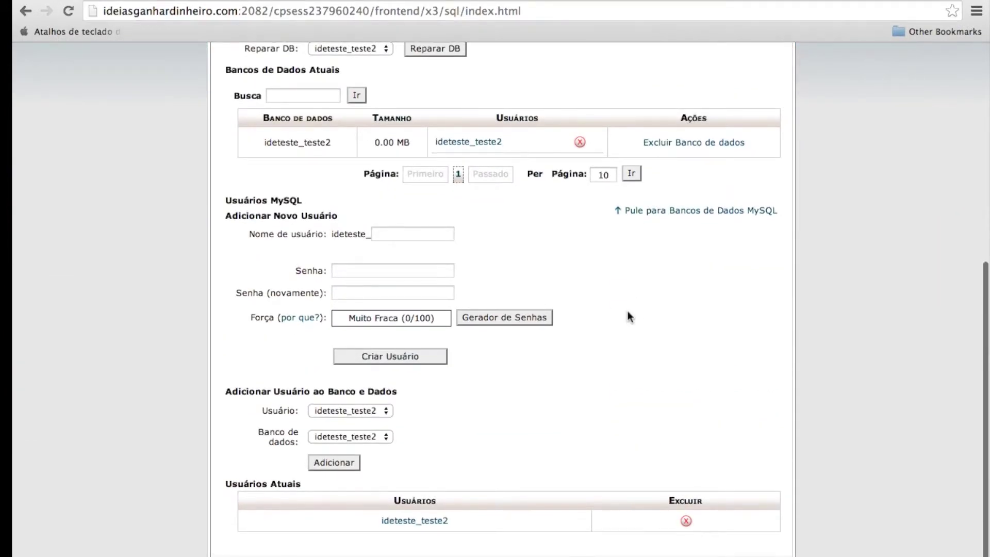
# Scroll through the cPanel MySQL databases page to review the finished database setup
pyautogui.scroll(1, 621, 312)
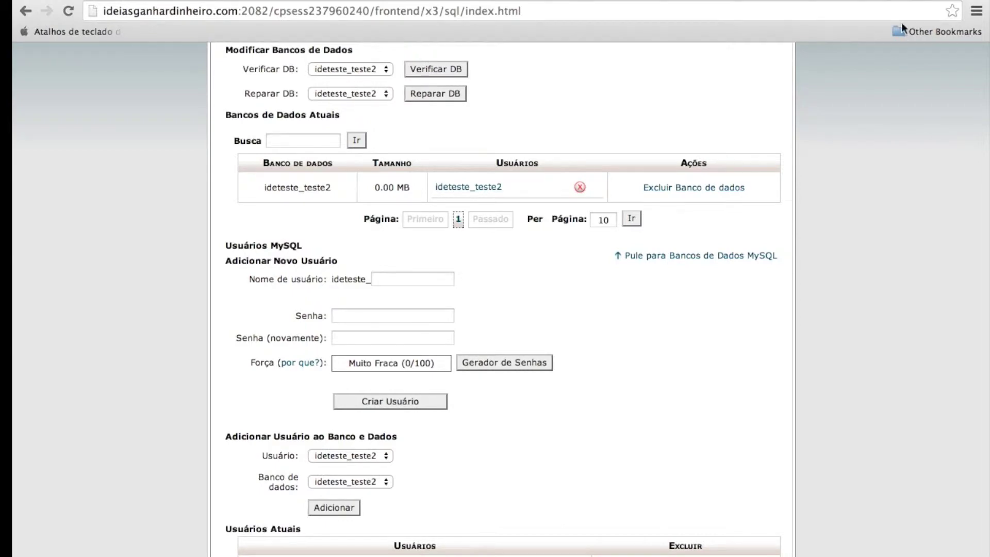
pyautogui.scroll(5, 903, 205)
pyautogui.scroll(-1, 554, 155)
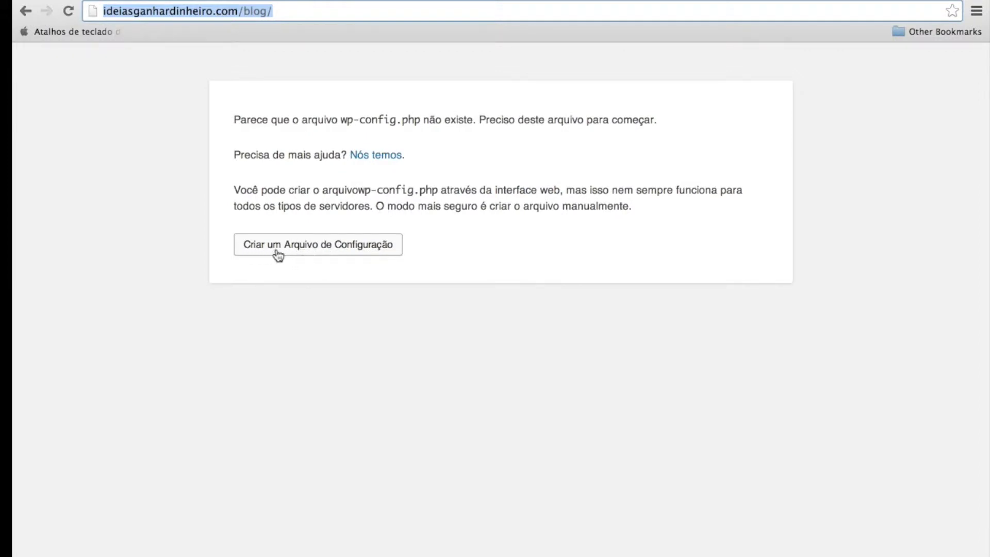
# Start creating the configuration file and continue past the list of required database details
pyautogui.click(356, 252)
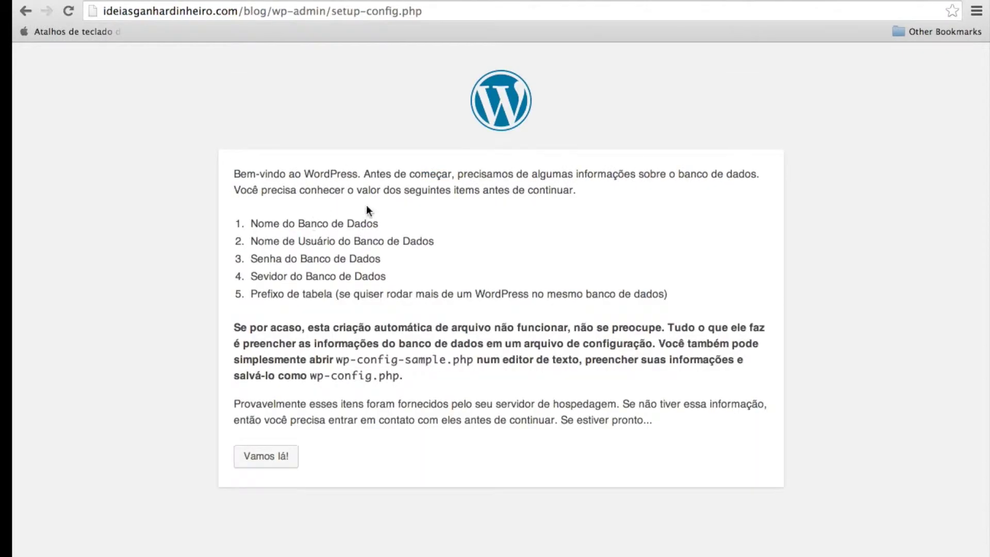
pyautogui.moveTo(258, 224); pyautogui.dragTo(344, 227)
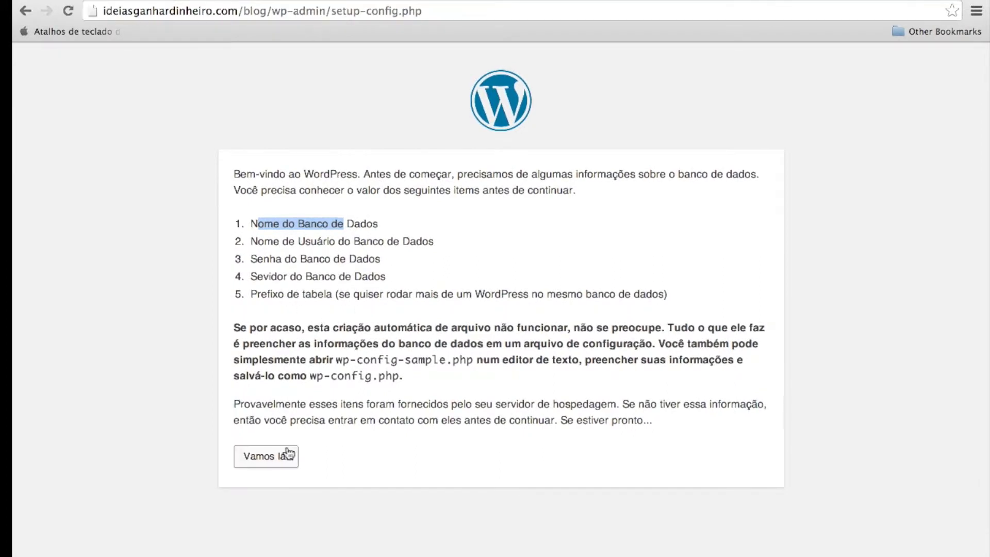
pyautogui.moveTo(667, 295); pyautogui.dragTo(239, 220)
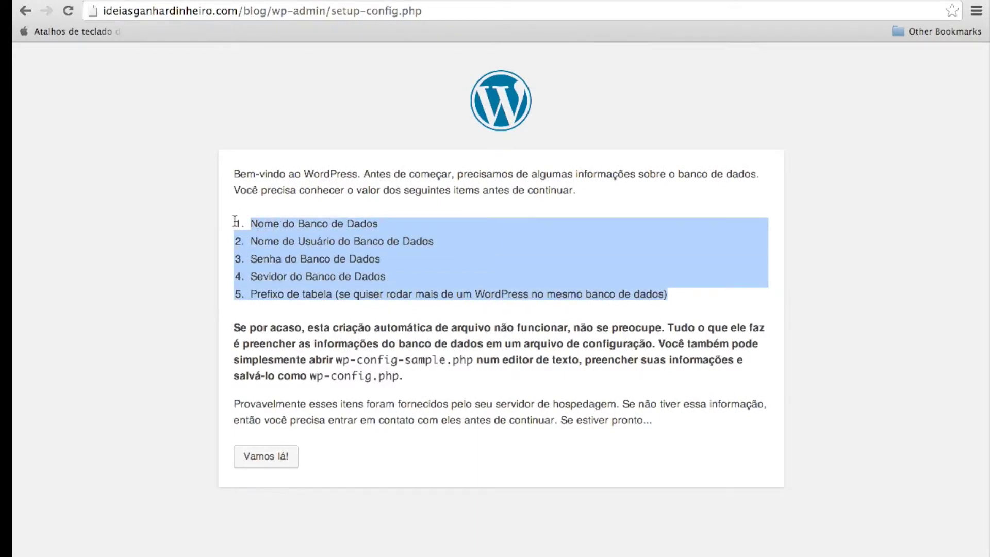
pyautogui.click(267, 458)
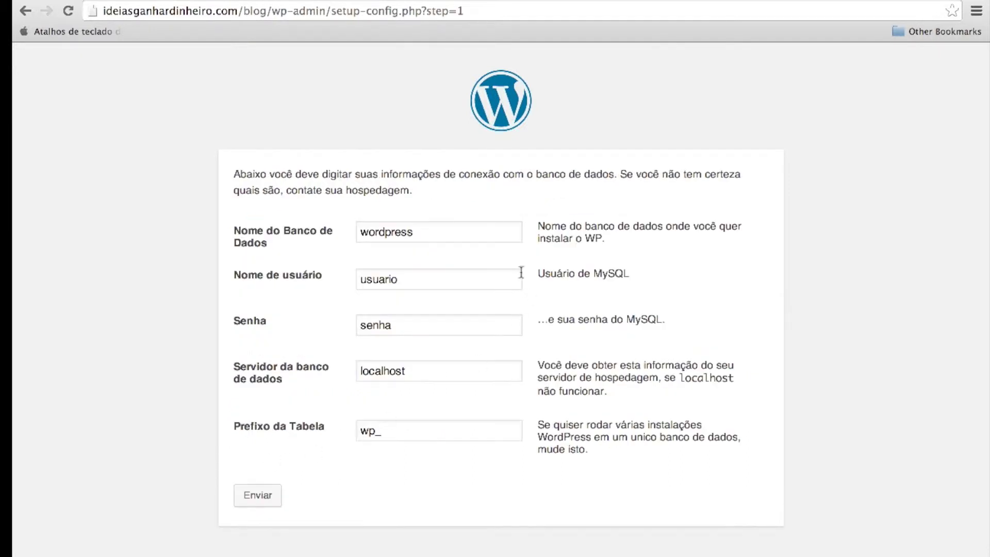
# Fill the database name and username fields with ideteste_teste2, copied from cPanel
pyautogui.click(441, 233)
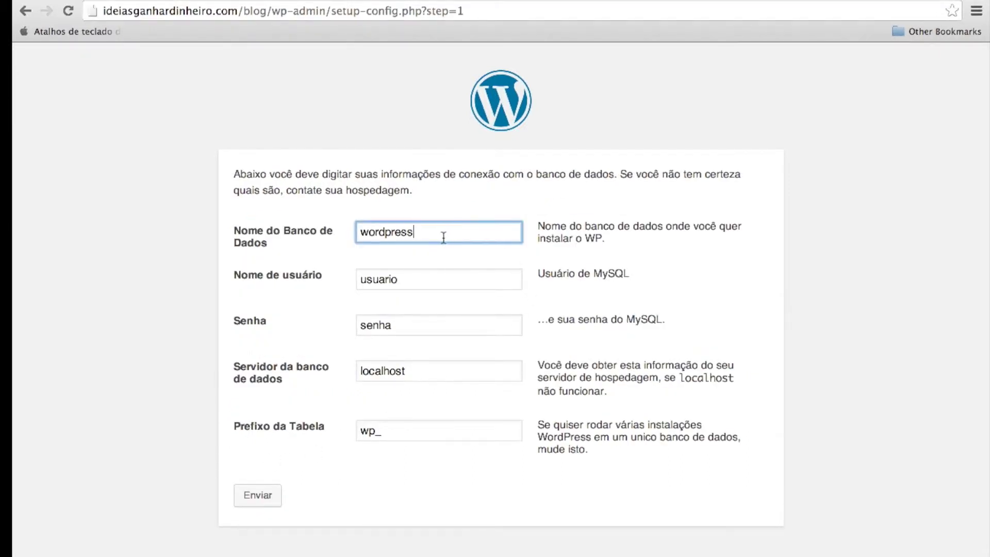
pyautogui.moveTo(445, 237); pyautogui.dragTo(363, 240)
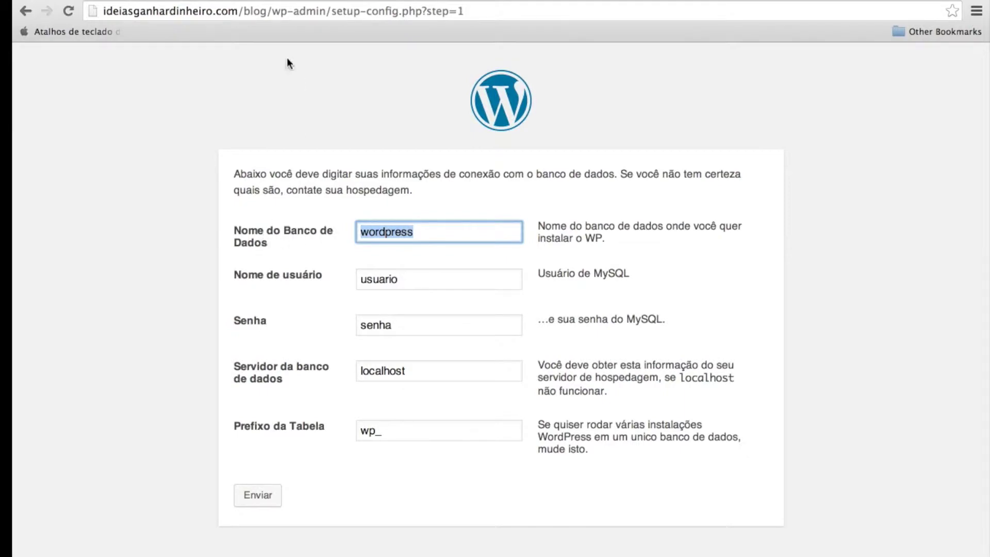
pyautogui.click(262, 2)
pyautogui.scroll(-3, 599, 415)
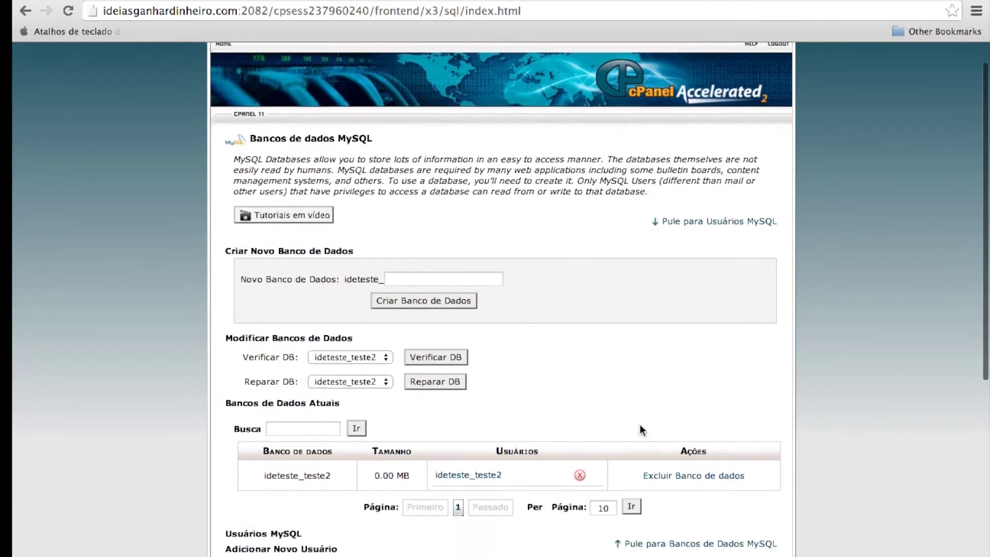
pyautogui.moveTo(344, 435); pyautogui.dragTo(257, 434)
pyautogui.press('super+c')
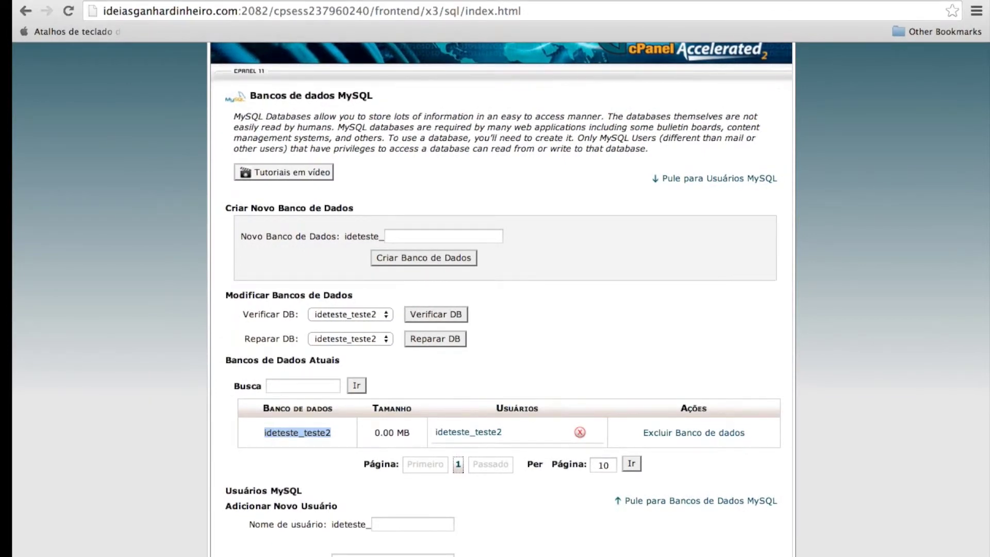
pyautogui.hotkey('ctrl', 'Tab')
pyautogui.press('super+v')
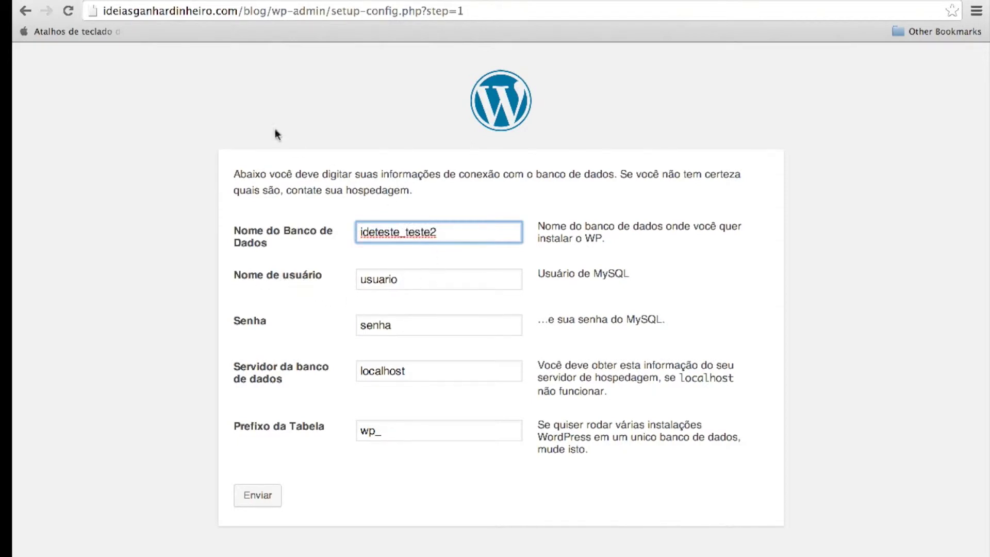
pyautogui.hotkey('ctrl', 'shift', 'Tab')
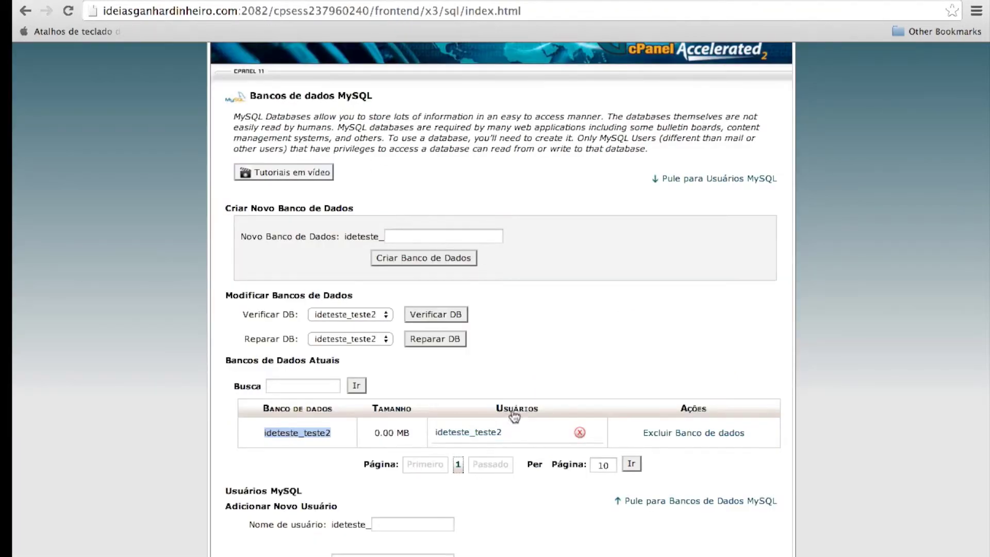
pyautogui.moveTo(502, 432); pyautogui.dragTo(435, 436)
pyautogui.press('super+c')
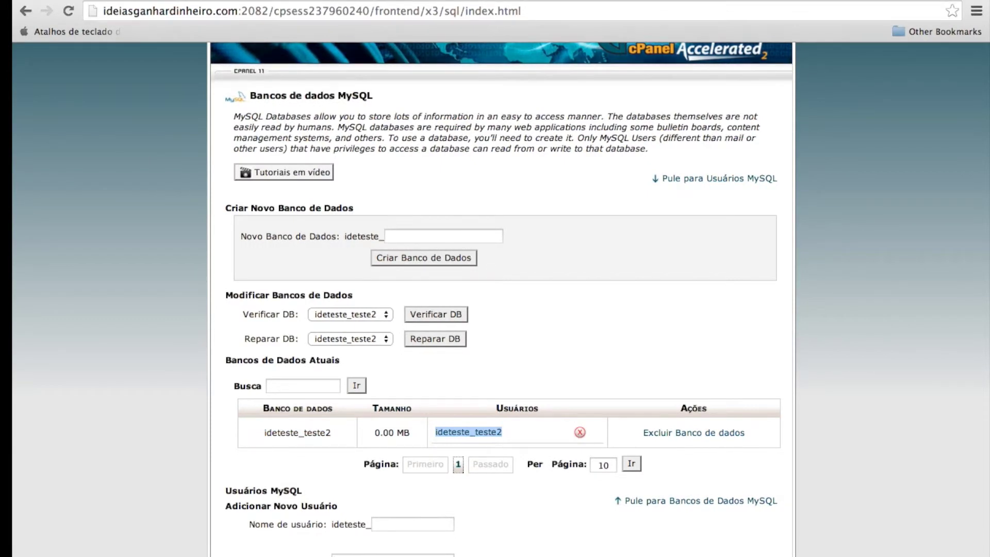
pyautogui.hotkey('ctrl', 'Tab')
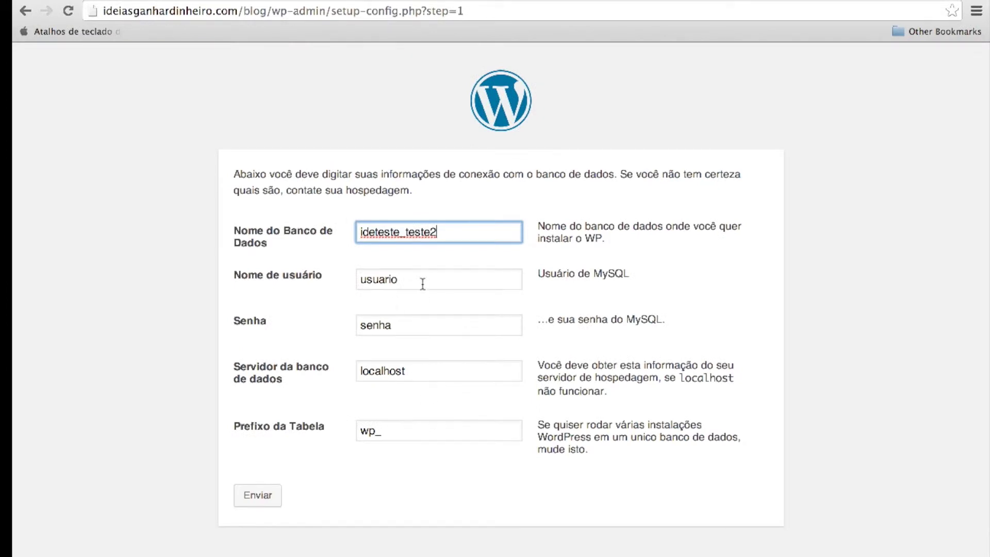
pyautogui.press('Tab')
pyautogui.press('super+v')
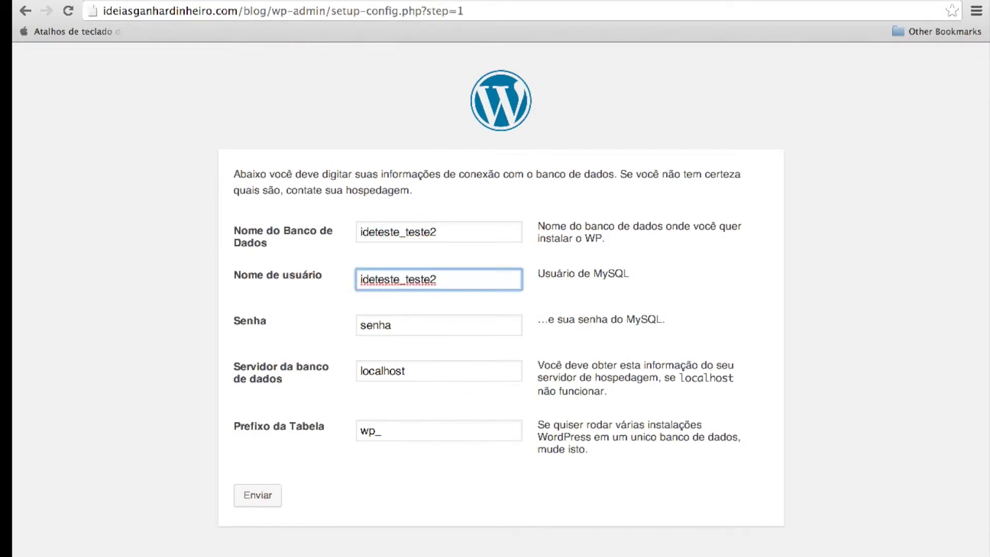
# Paste the database password and keep localhost as the database host
pyautogui.press('super+Tab')
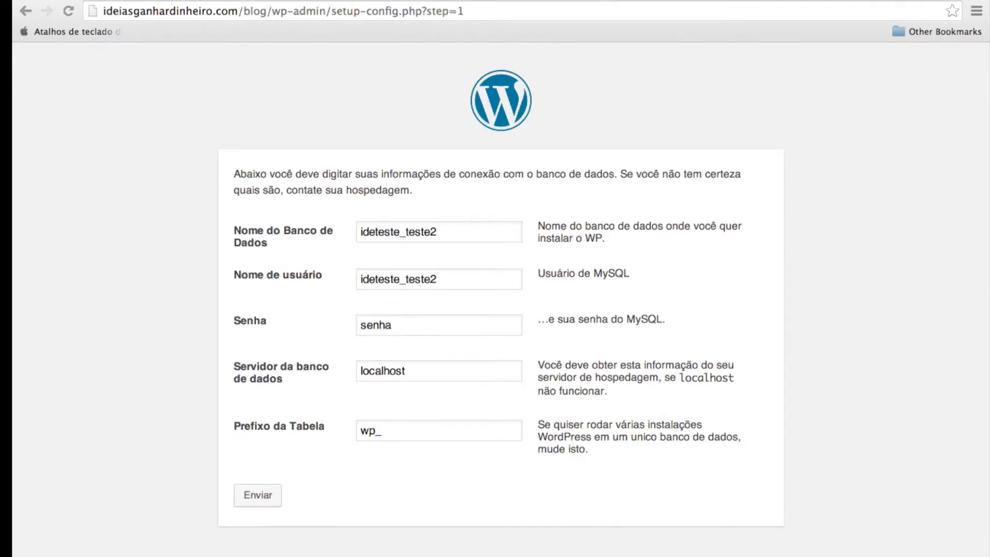
pyautogui.press('super+Tab')
pyautogui.press('Tab')
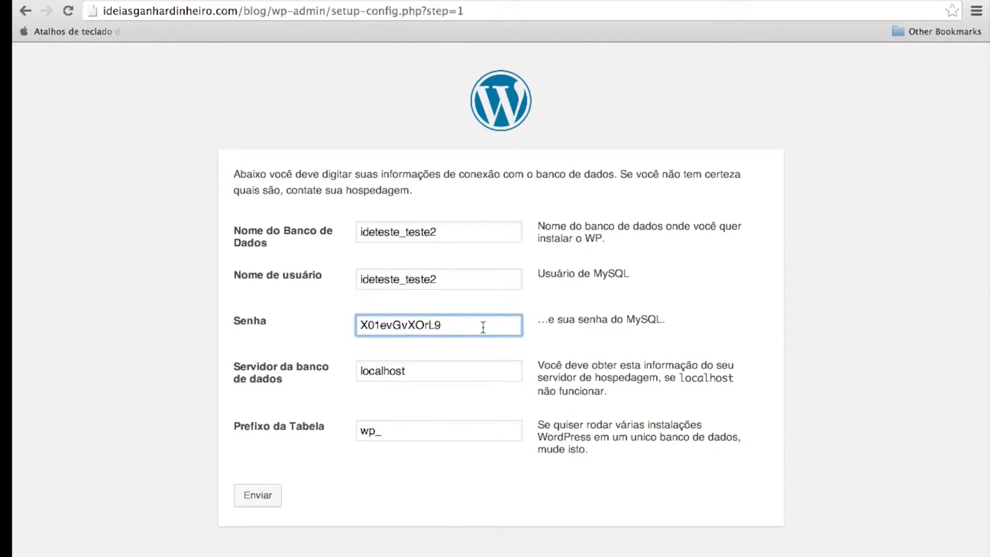
pyautogui.moveTo(483, 327); pyautogui.dragTo(359, 326)
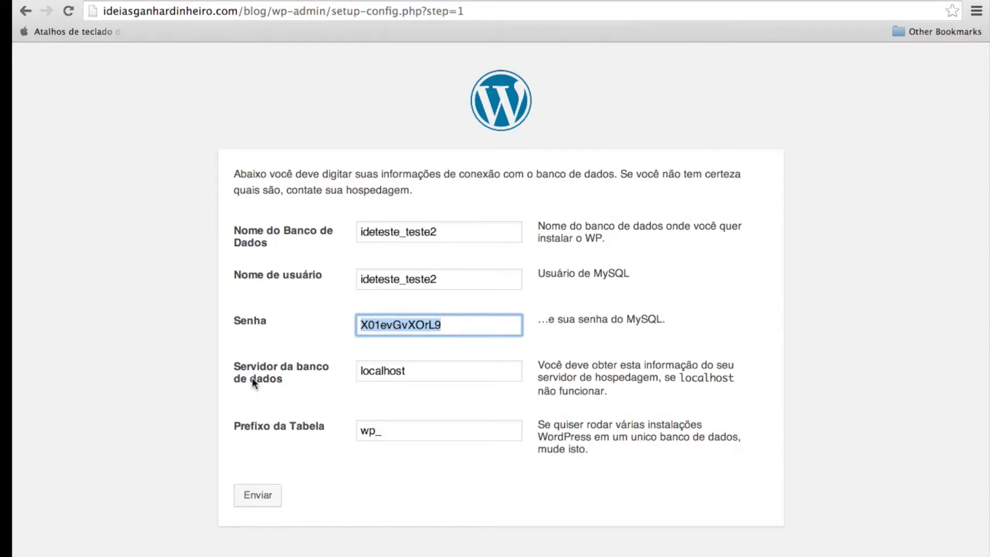
pyautogui.click(444, 380)
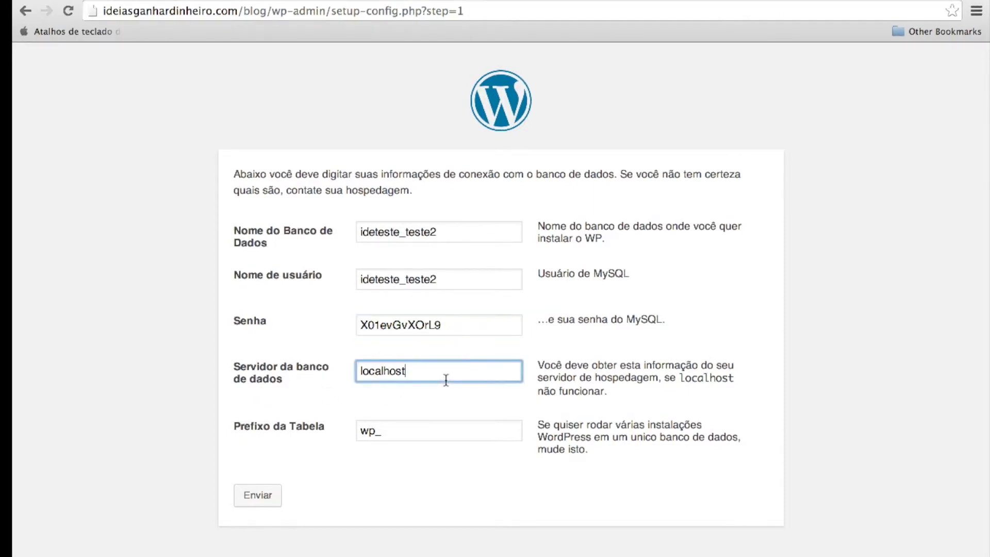
pyautogui.moveTo(458, 374); pyautogui.dragTo(339, 371)
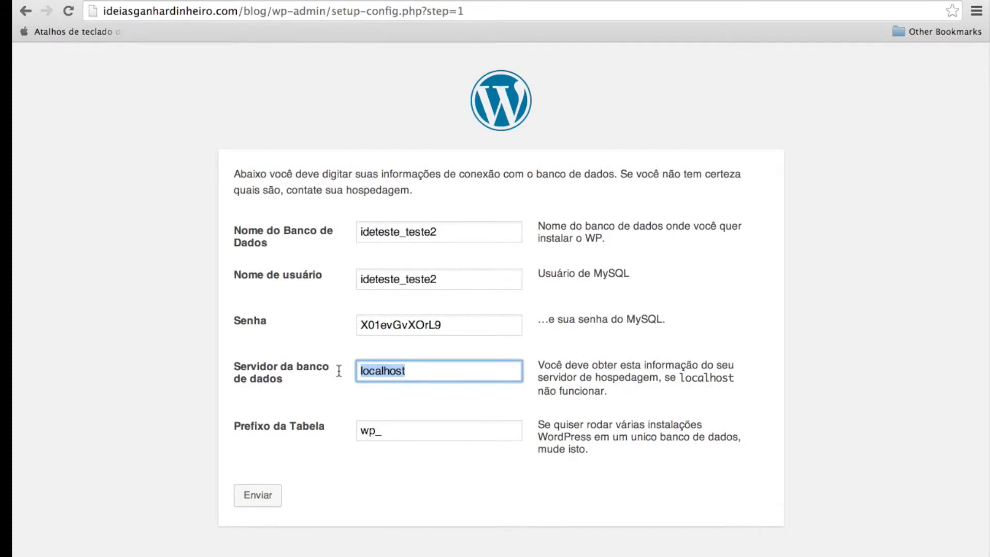
pyautogui.click(410, 372)
pyautogui.moveTo(430, 376); pyautogui.dragTo(332, 374)
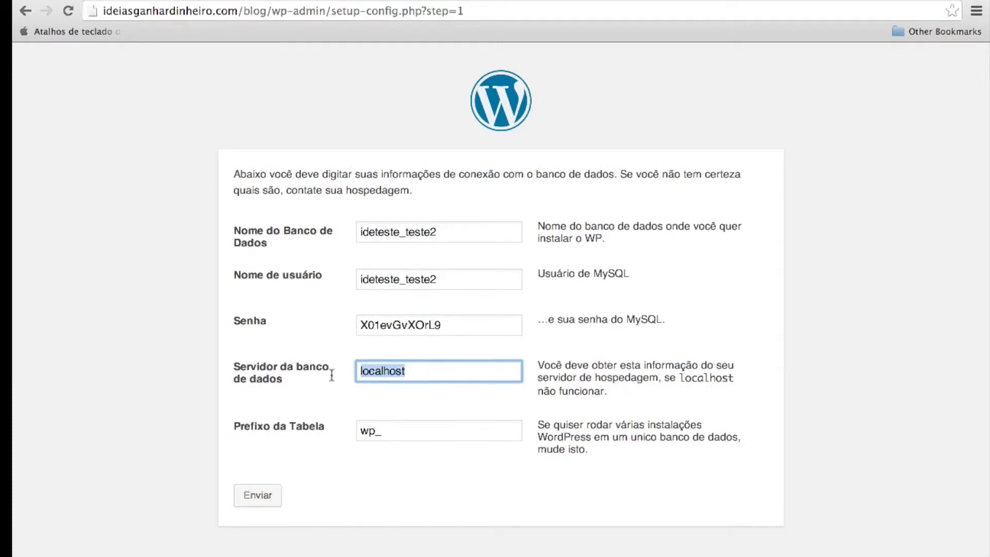
# Change the table prefix to wpt_
pyautogui.click(369, 437)
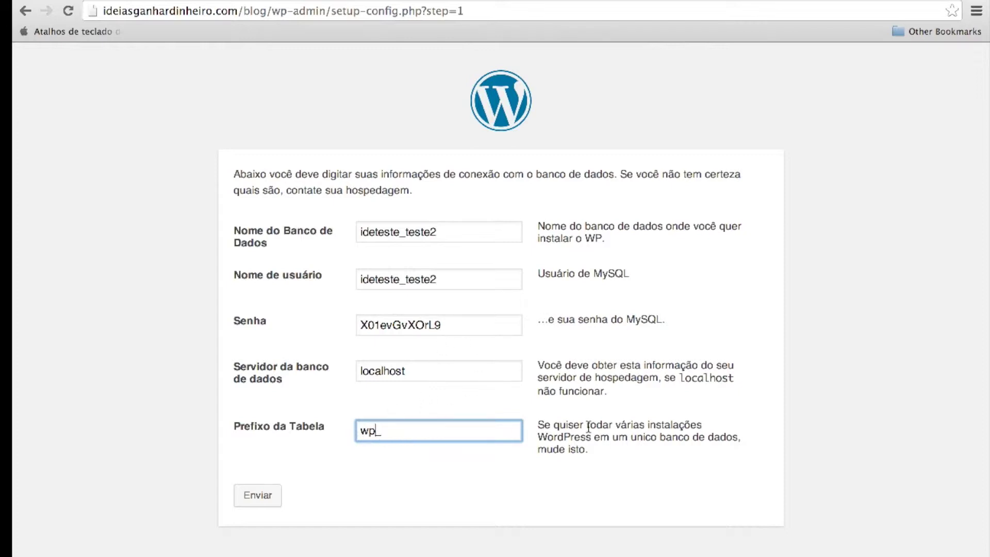
pyautogui.write('s')
pyautogui.press('BackSpace')
pyautogui.write('r')
pyautogui.press('BackSpace')
pyautogui.write('t')
pyautogui.press('BackSpace')
pyautogui.write('t')
# Submit the database connection details and start the WordPress installation
pyautogui.click(258, 501)
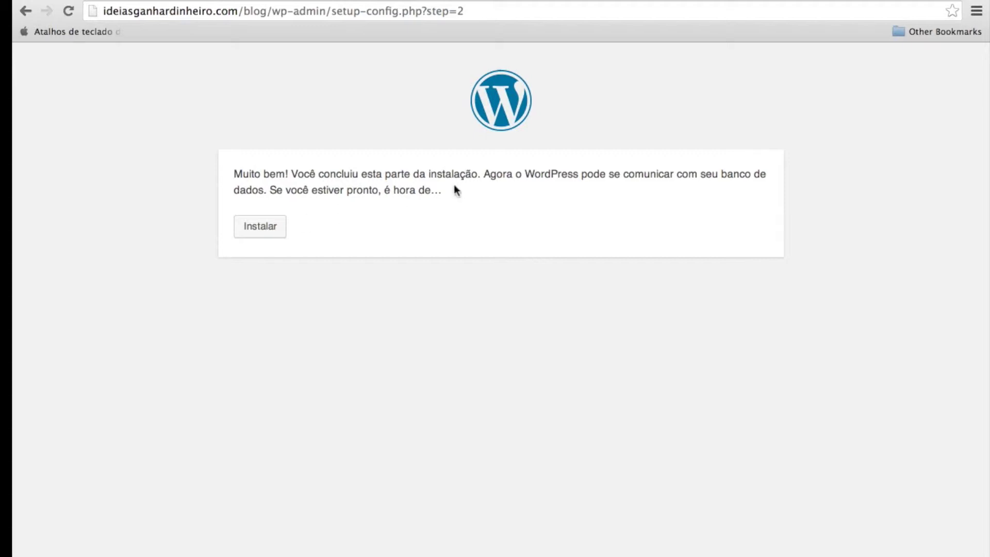
pyautogui.click(270, 233)
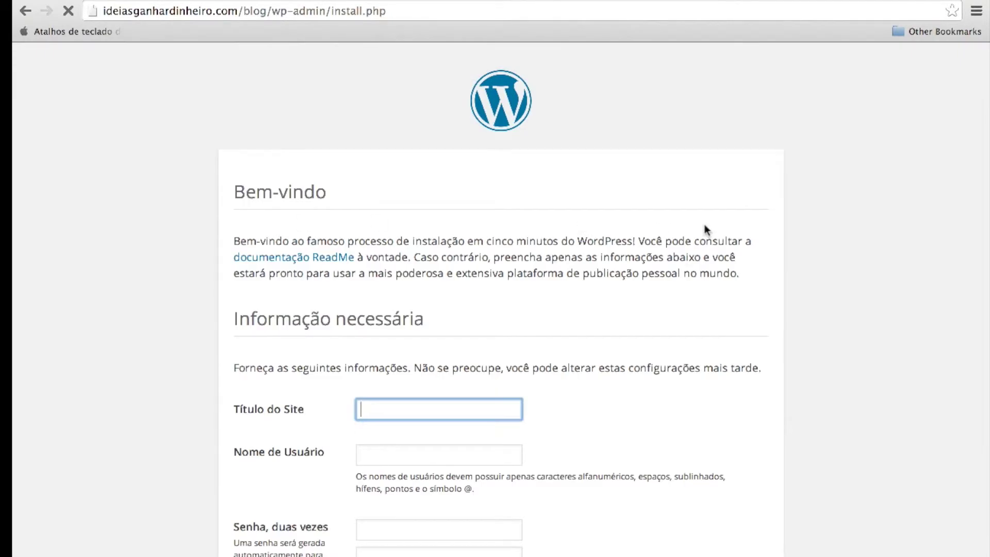
pyautogui.scroll(-2, 705, 227)
pyautogui.scroll(-2, 704, 224)
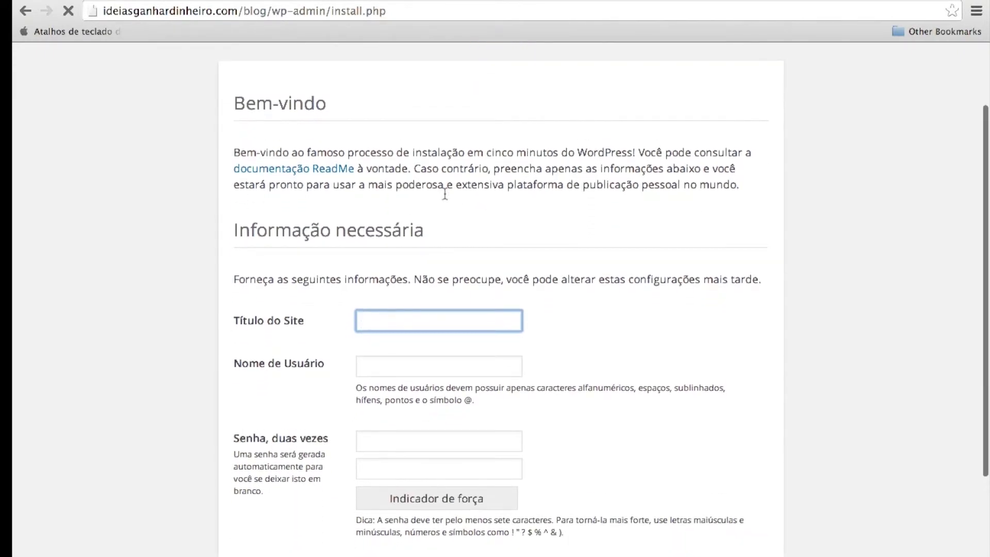
pyautogui.scroll(-3, 476, 198)
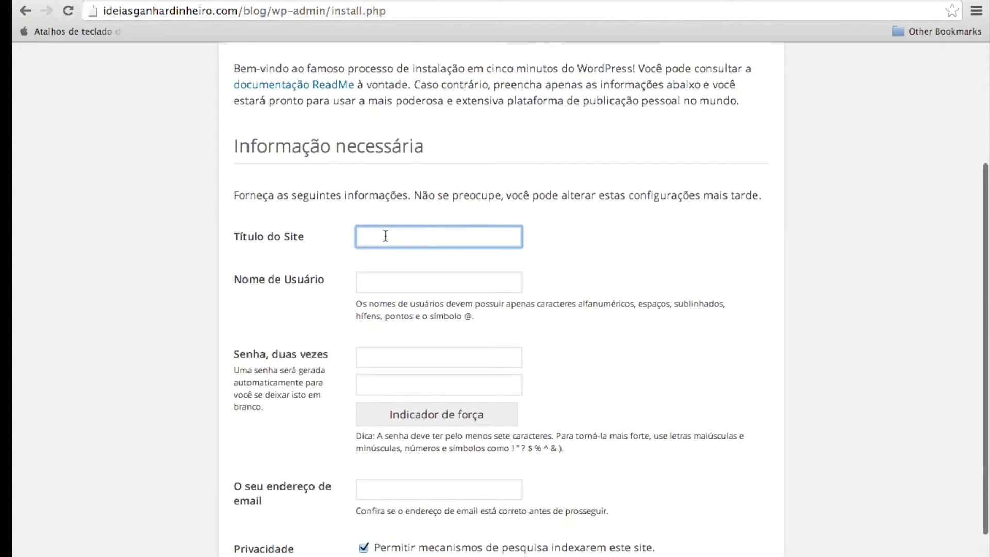
# Enter the site title 'Ideias Ganhar Dinheiro com WordPress' and the admin username
pyautogui.write('Ideias ')
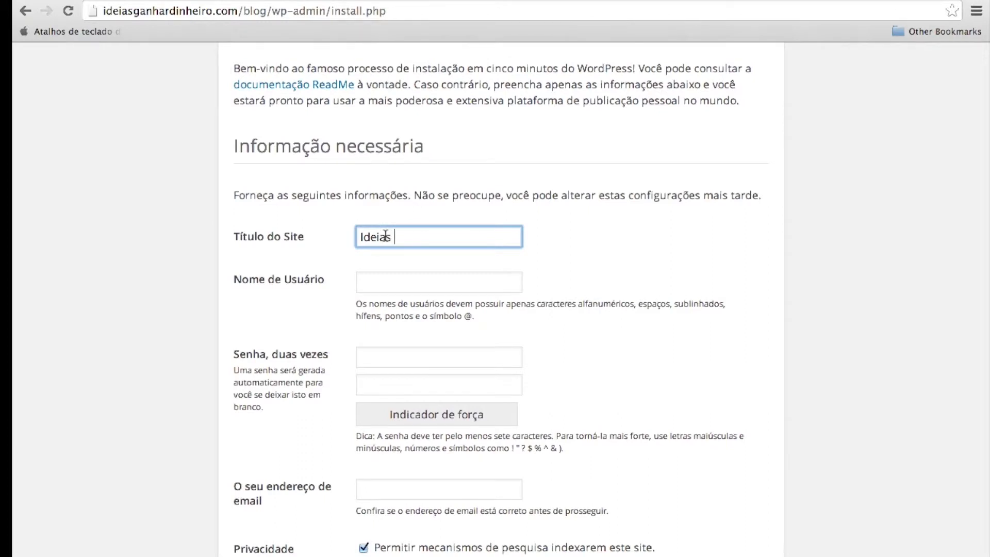
pyautogui.write('Ganhar Dinheiro com W')
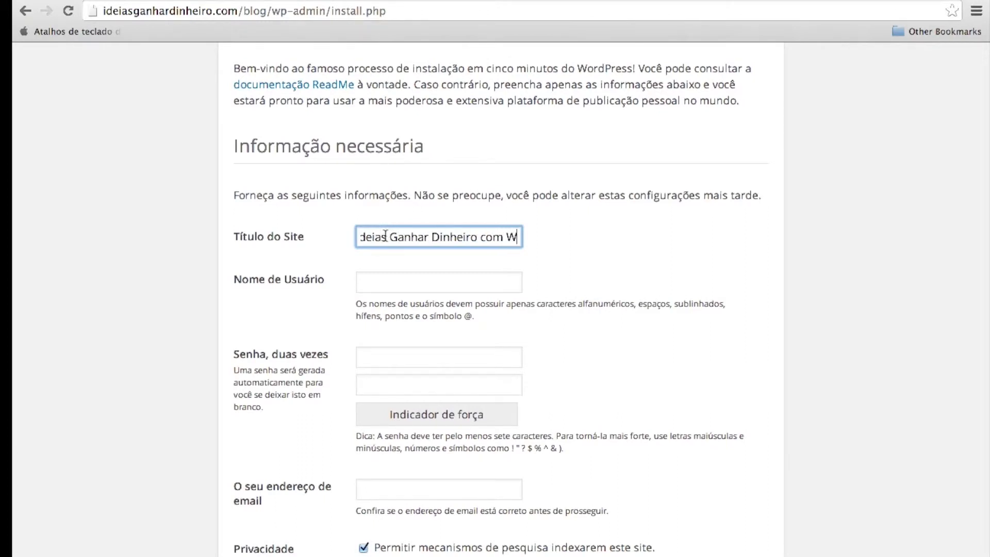
pyautogui.write('ordPress')
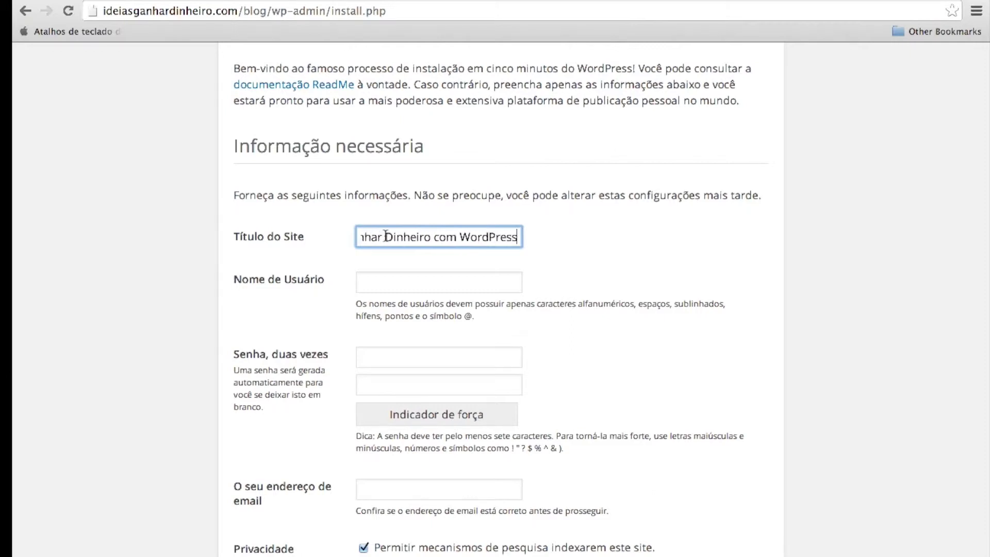
pyautogui.press('Tab')
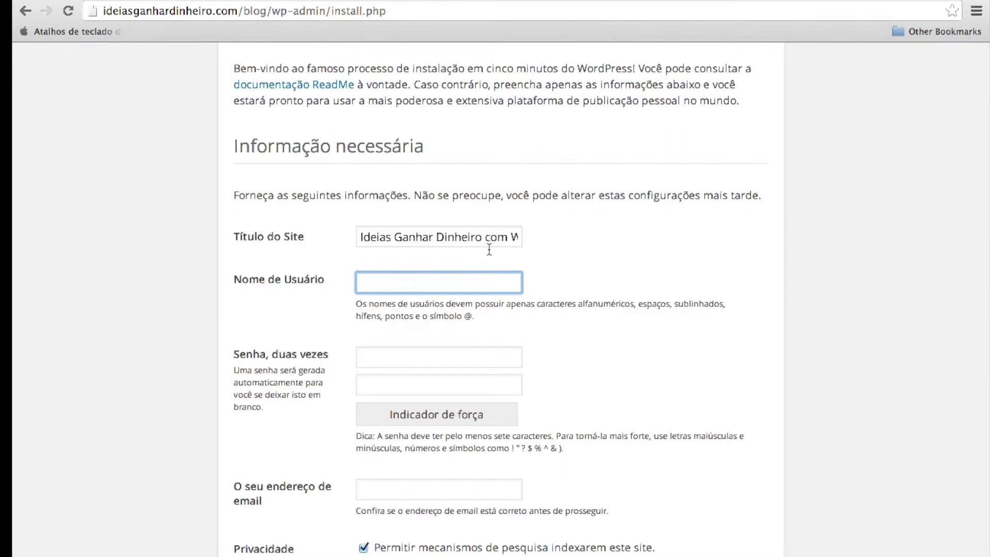
pyautogui.write('Eliel')
pyautogui.press('Tab')
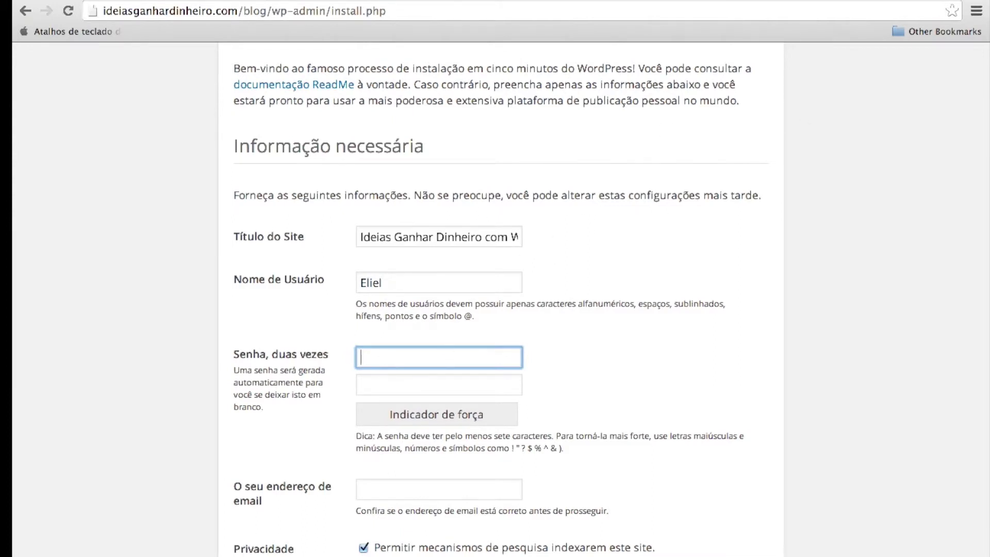
# Paste the administrator password into both password fields, rated Forte
pyautogui.press('super+Tab')
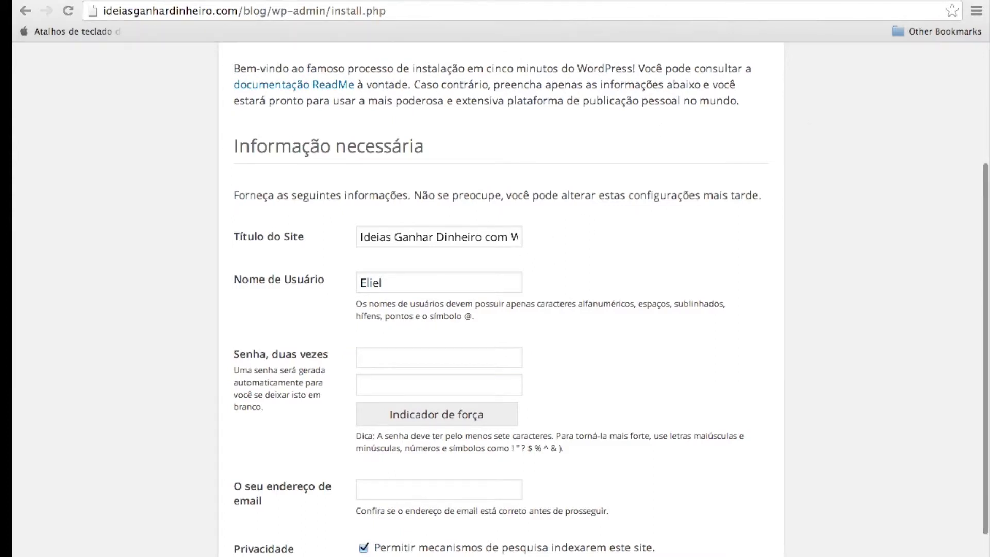
pyautogui.click(377, 356)
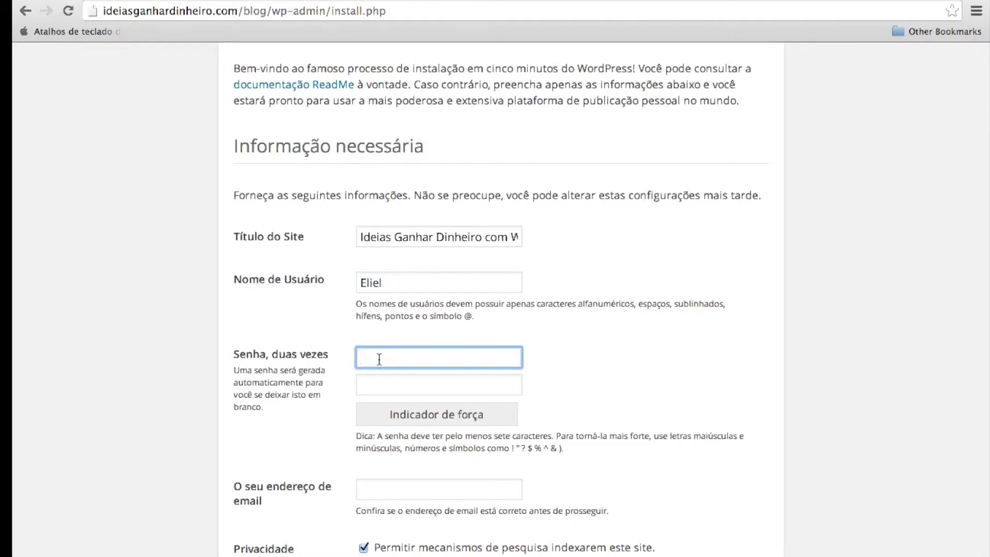
pyautogui.press('super+v')
pyautogui.click(375, 392)
pyautogui.press('super+v')
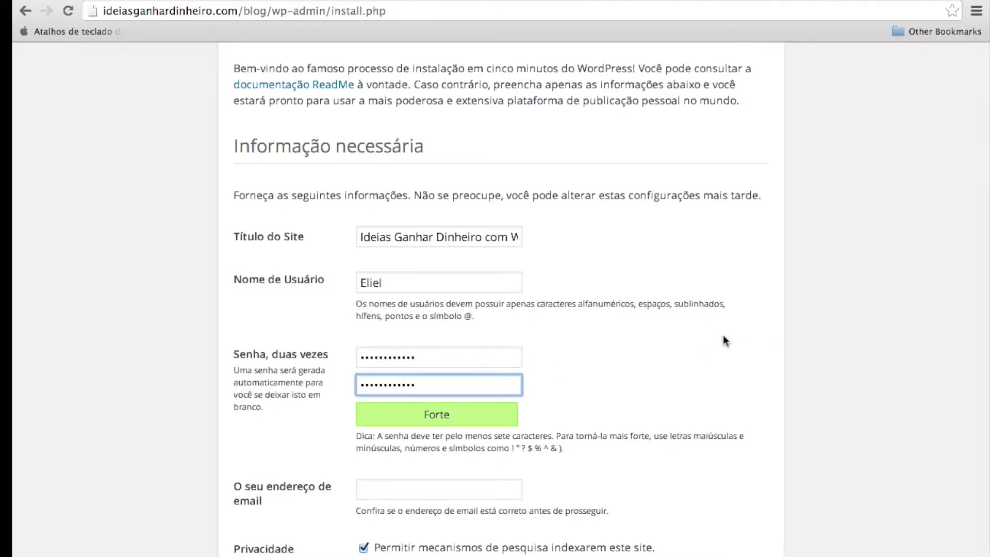
pyautogui.scroll(-3, 722, 337)
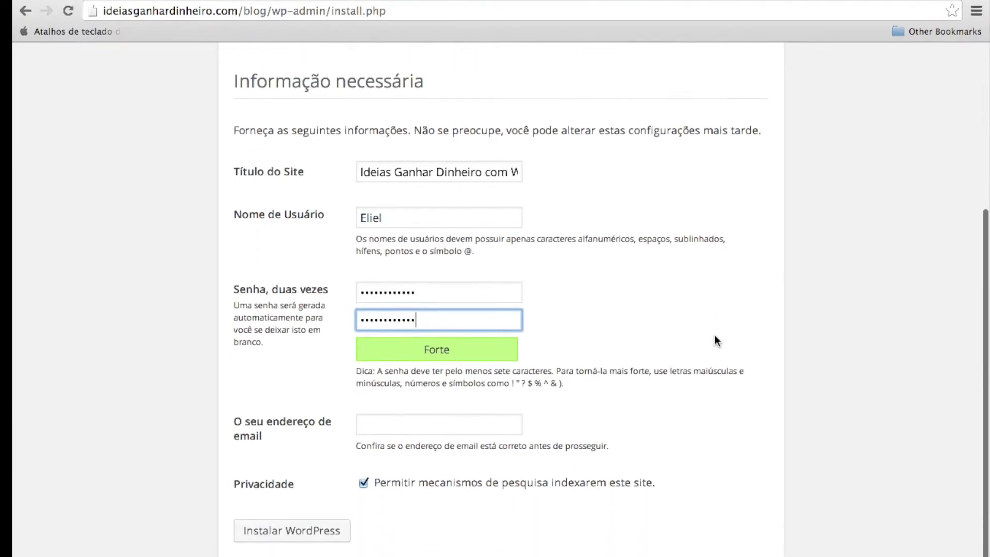
# Enter the administrator's e-mail address, check it, and run 'Instalar WordPress'
pyautogui.click(400, 424)
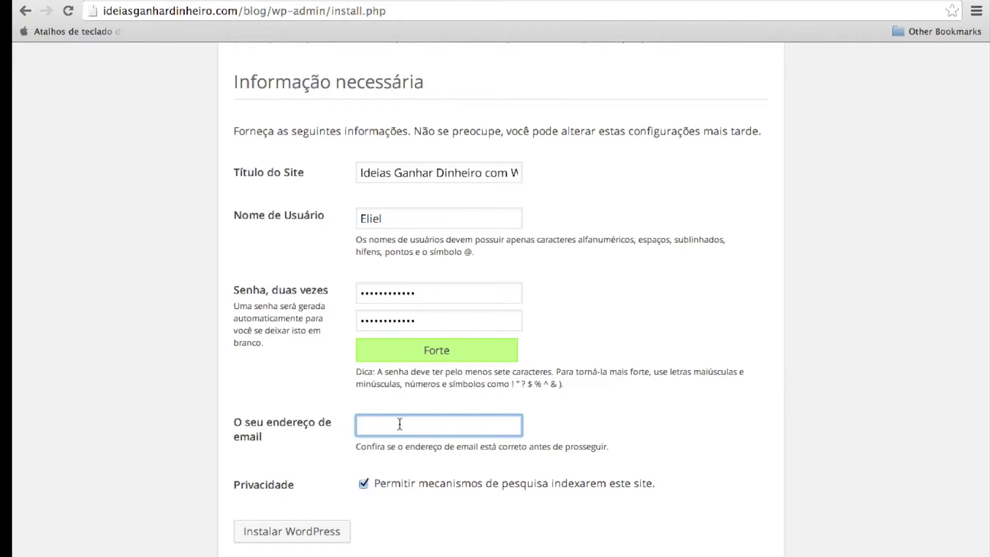
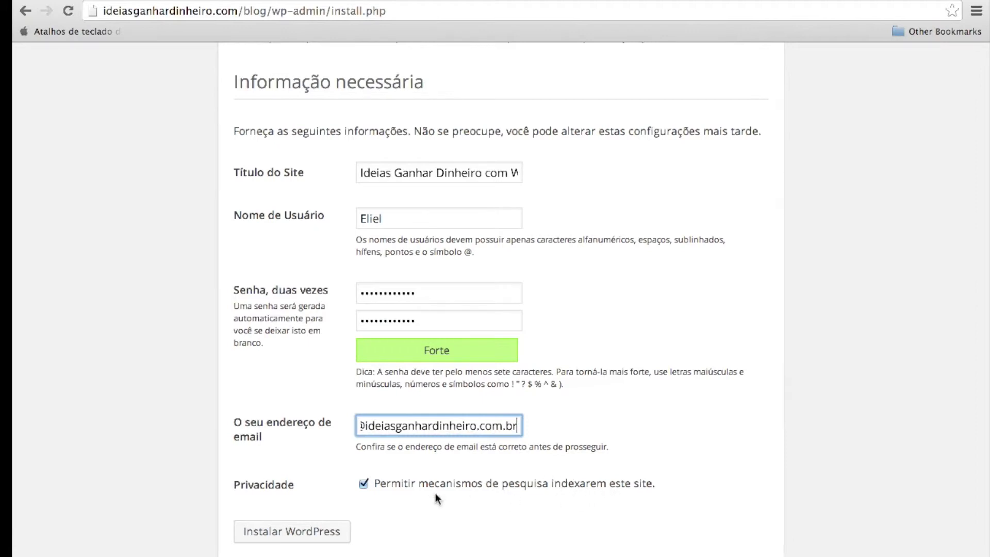
pyautogui.scroll(-1, 317, 501)
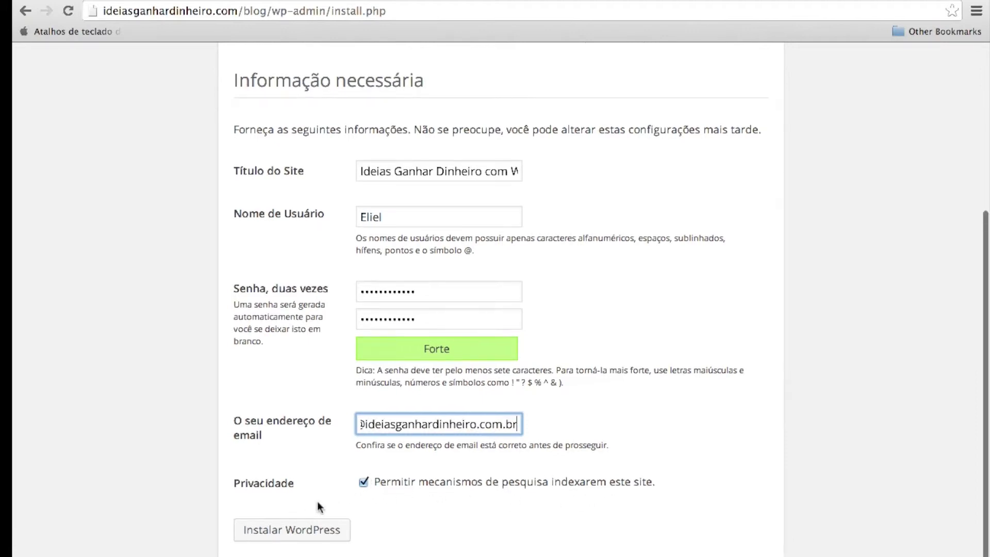
pyautogui.moveTo(437, 425); pyautogui.dragTo(340, 427)
pyautogui.click(442, 428)
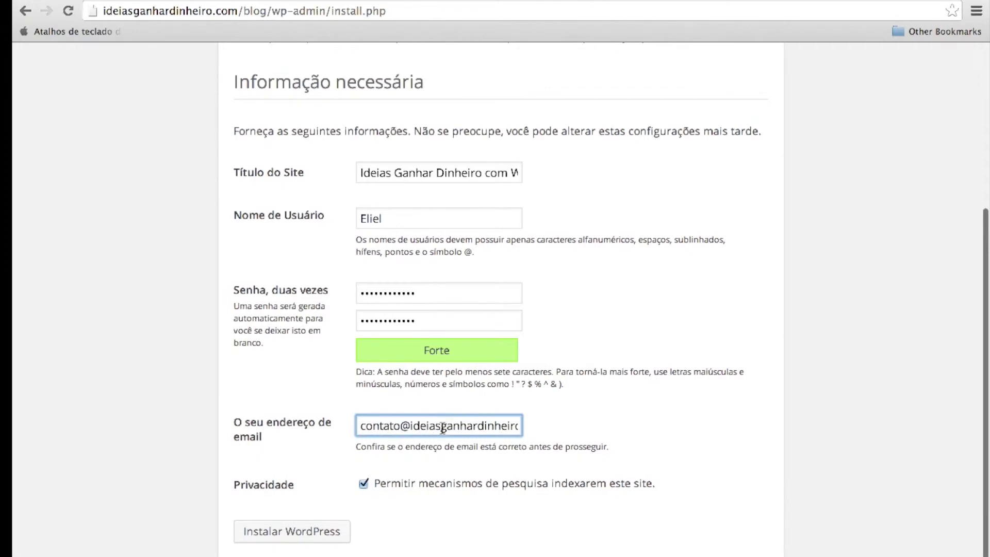
pyautogui.click(471, 427)
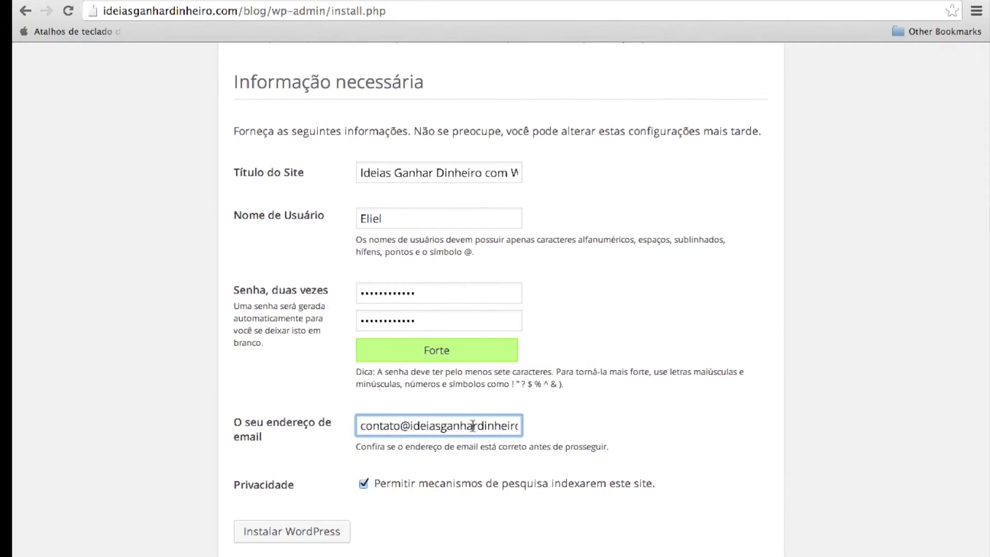
pyautogui.moveTo(413, 428); pyautogui.dragTo(518, 427)
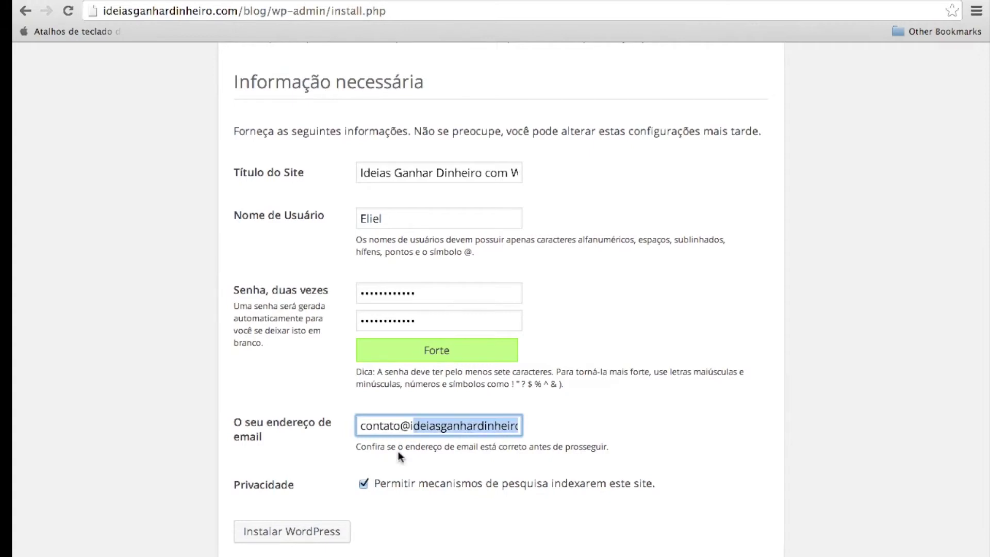
pyautogui.click(292, 532)
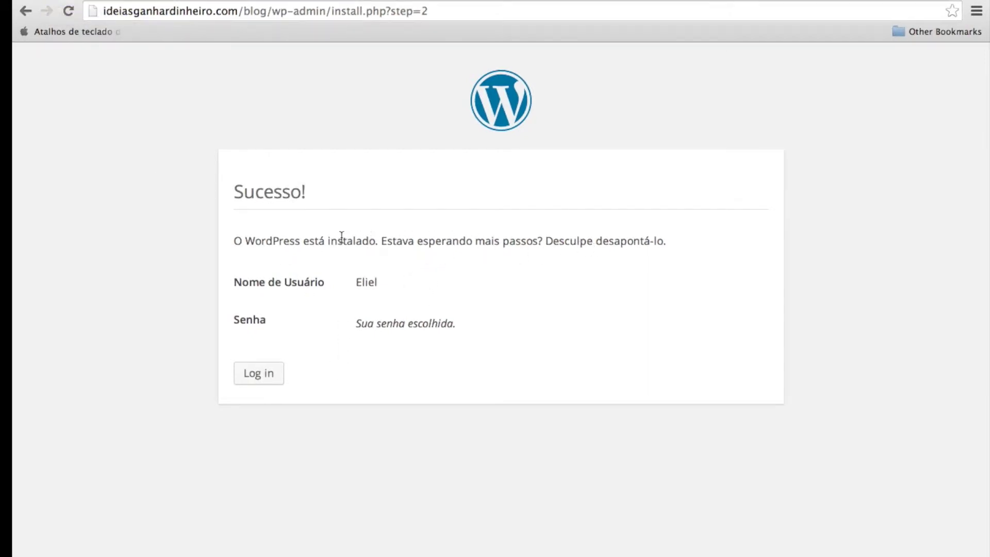
# Go from the Sucesso! page to the login page and select the site address up to /blog
pyautogui.moveTo(396, 239); pyautogui.dragTo(527, 249)
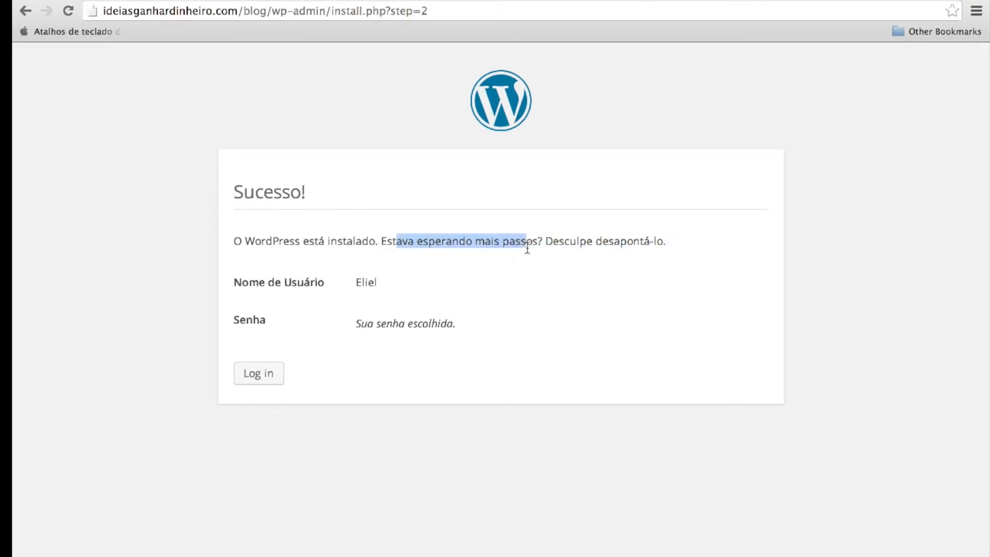
pyautogui.moveTo(676, 244); pyautogui.dragTo(229, 242)
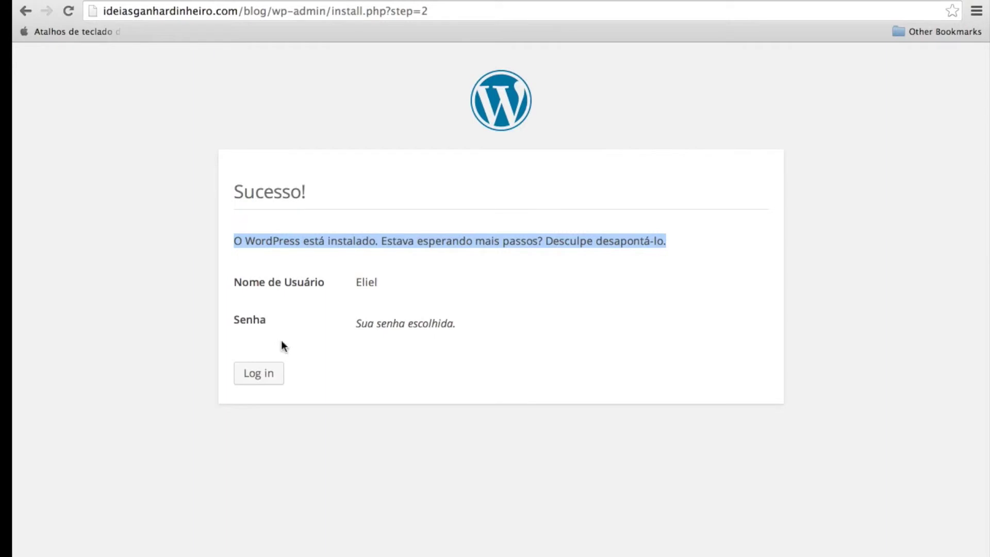
pyautogui.click(265, 377)
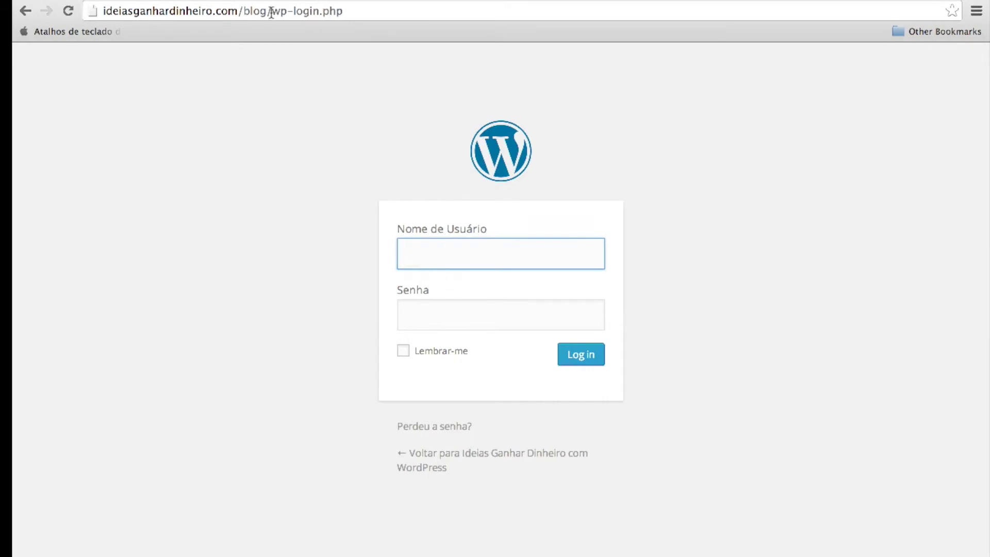
pyautogui.moveTo(358, 14); pyautogui.dragTo(96, 12)
pyautogui.press('super+c')
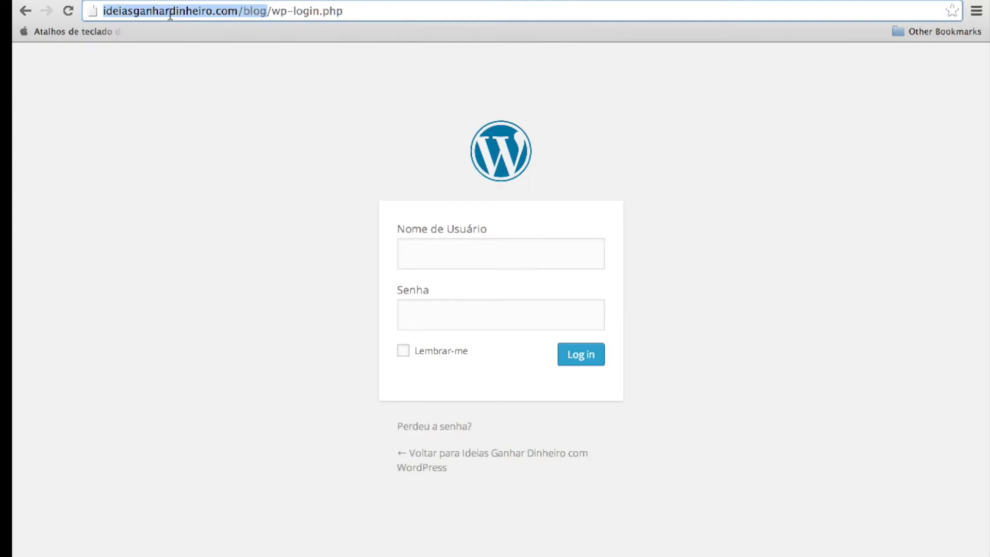
# Load the blog's front page in a new private window using the pasted address
pyautogui.press('super+shift+n')
pyautogui.press('super+v')
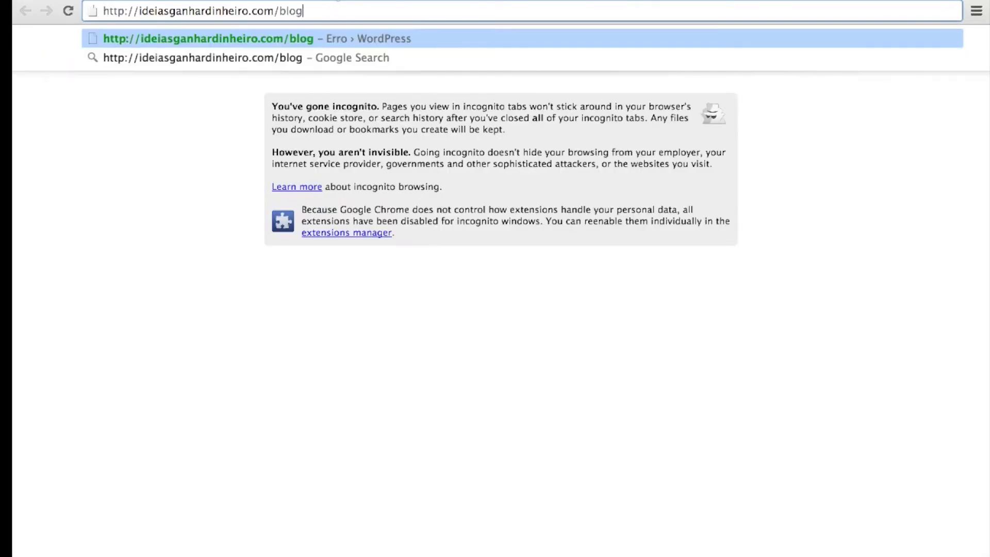
pyautogui.press('Return')
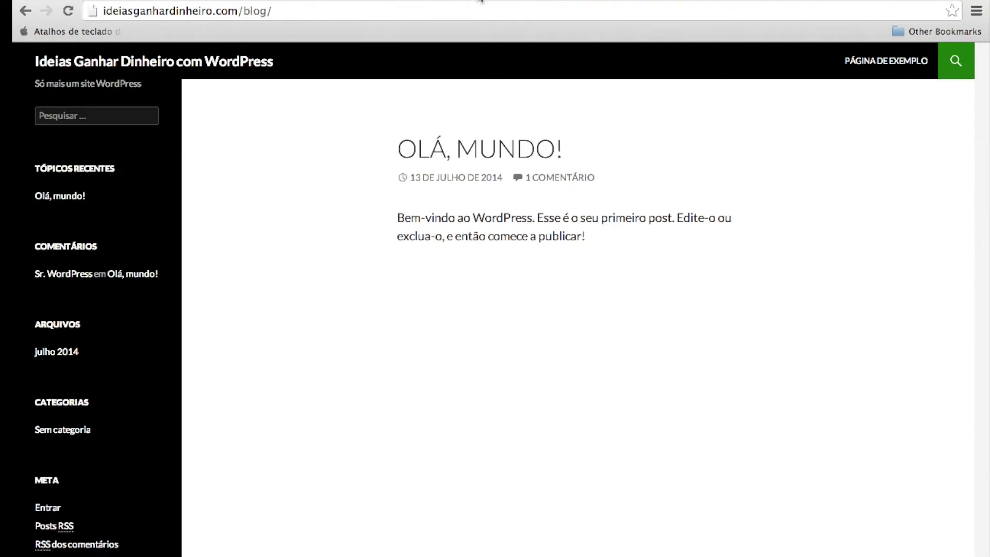
# In another private window, load the blog address with /wp-admin appended
pyautogui.press('super+shift+n')
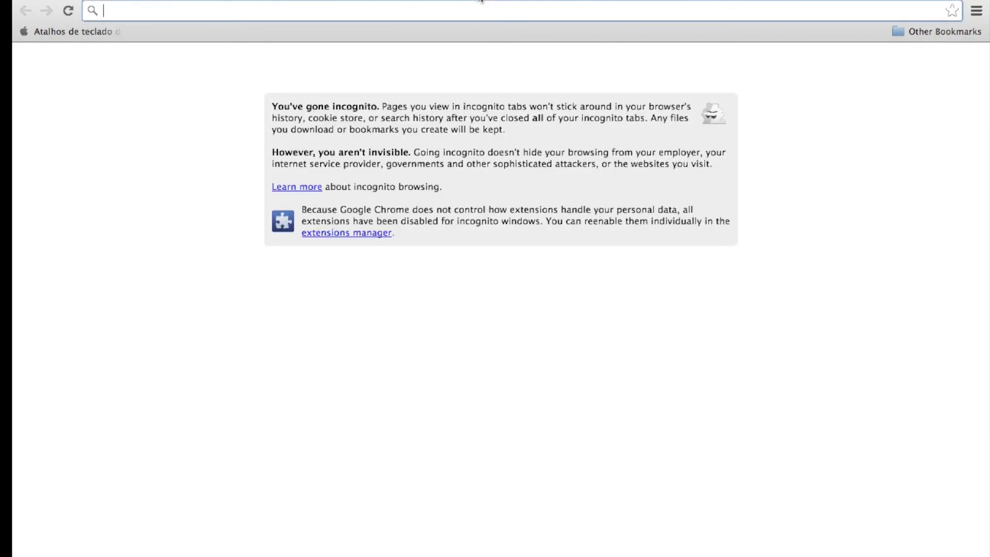
pyautogui.press('super+v')
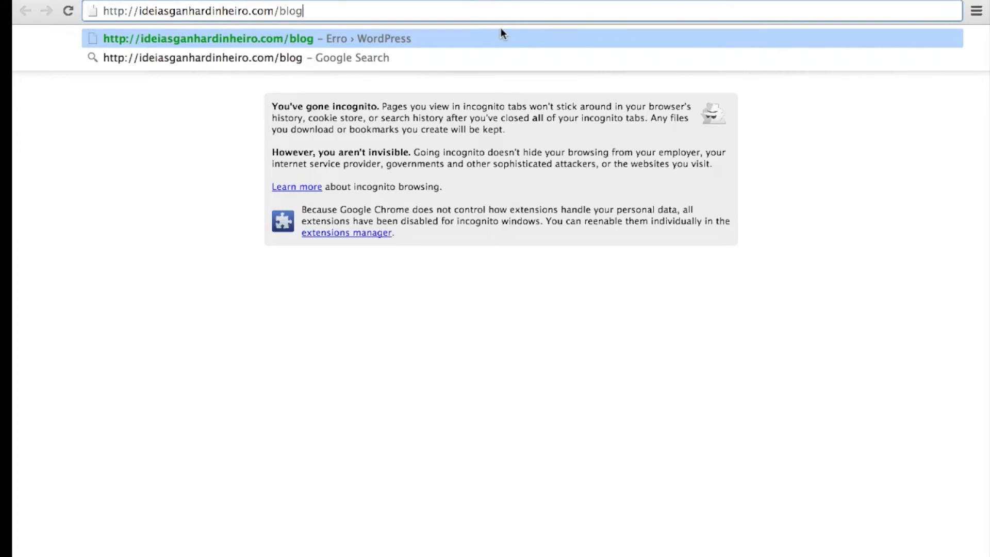
pyautogui.write('/')
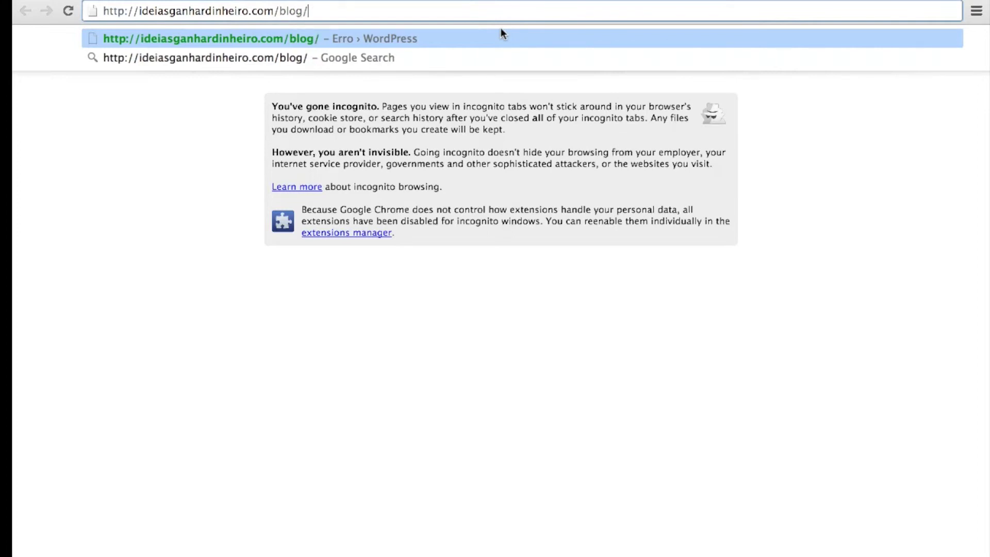
pyautogui.write('wp')
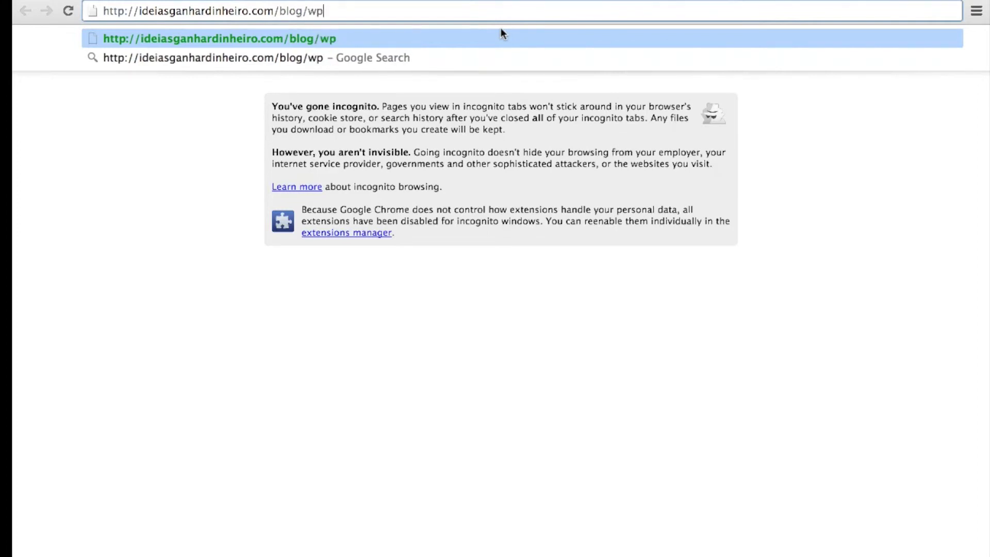
pyautogui.write('-login')
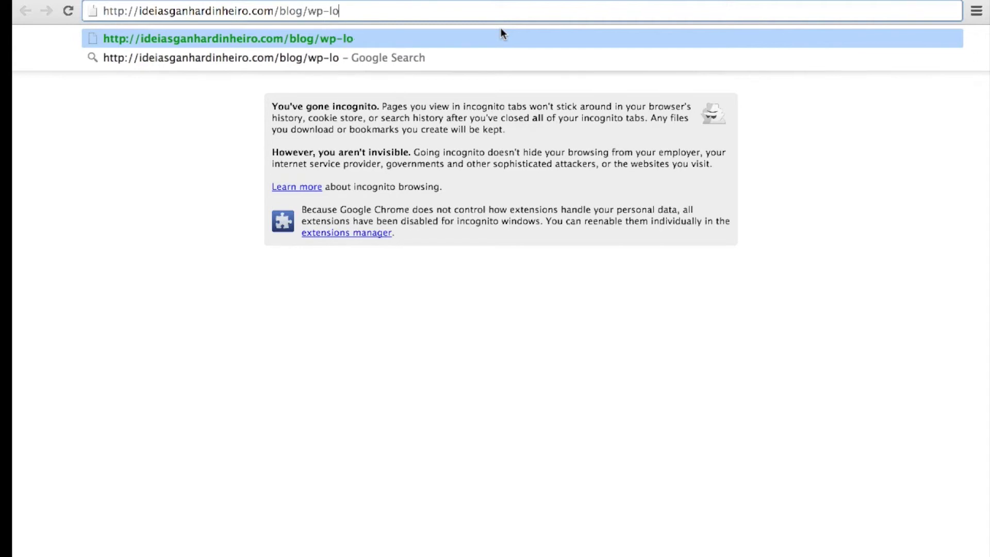
pyautogui.press('BackSpace')
pyautogui.press('BackSpace')
pyautogui.press('BackSpace')
pyautogui.press('BackSpace')
pyautogui.press('BackSpace')
pyautogui.write('admin')
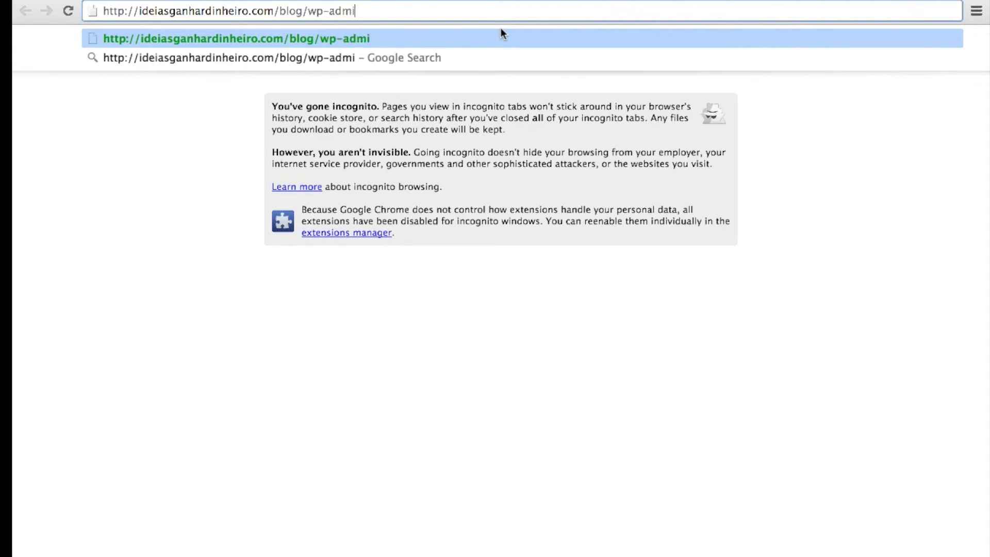
pyautogui.press('Return')
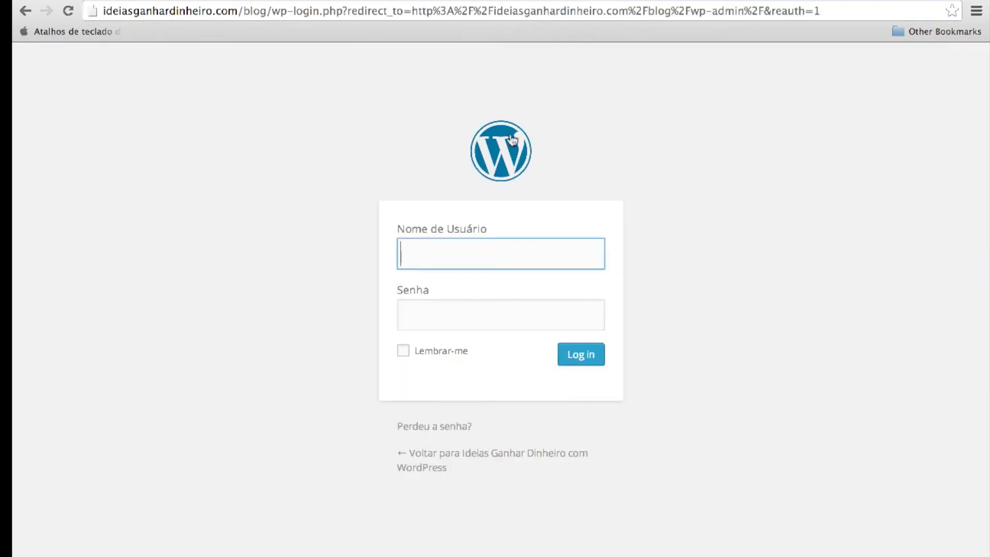
# Log in with the administrator username and the pasted password
pyautogui.write('Eliel')
pyautogui.press('Tab')
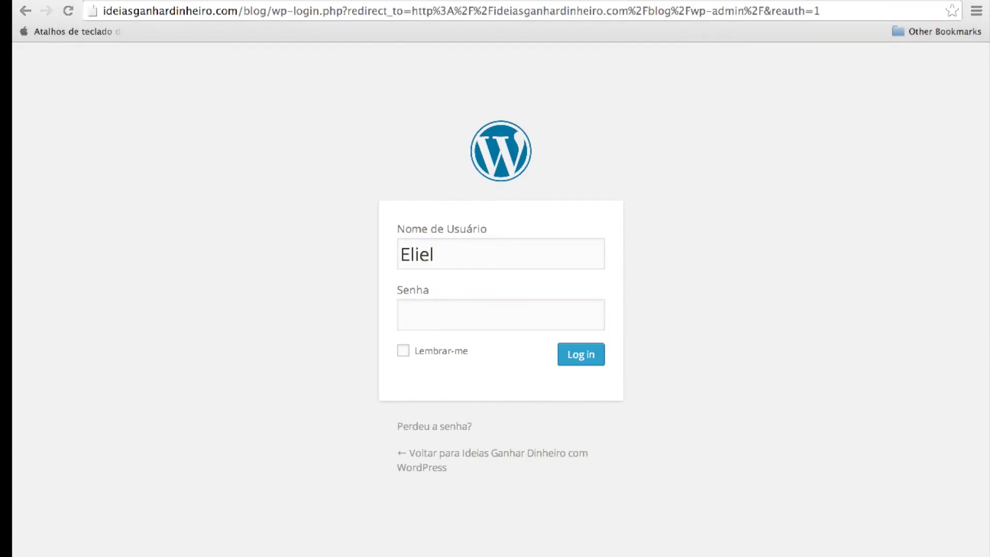
pyautogui.click(463, 322)
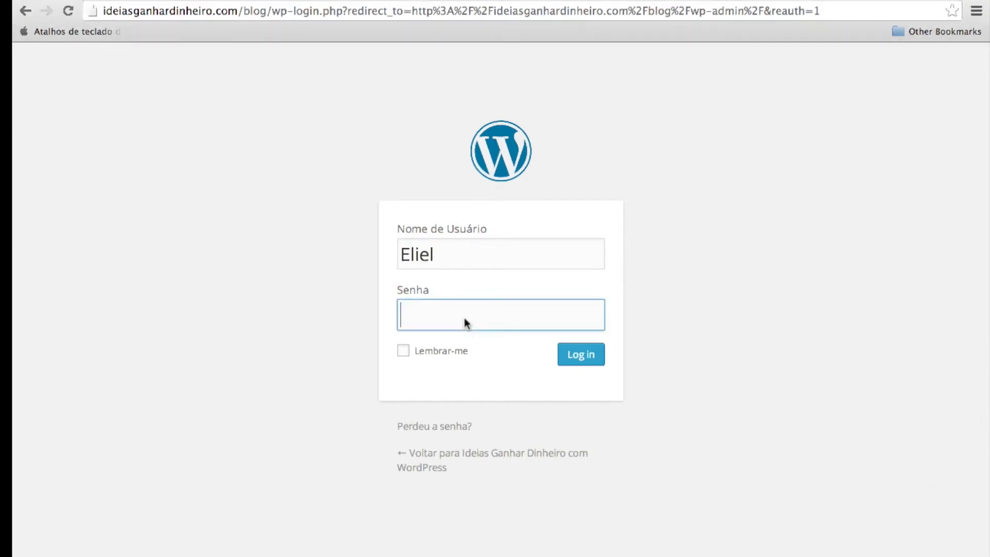
pyautogui.press('super+v')
pyautogui.click(585, 358)
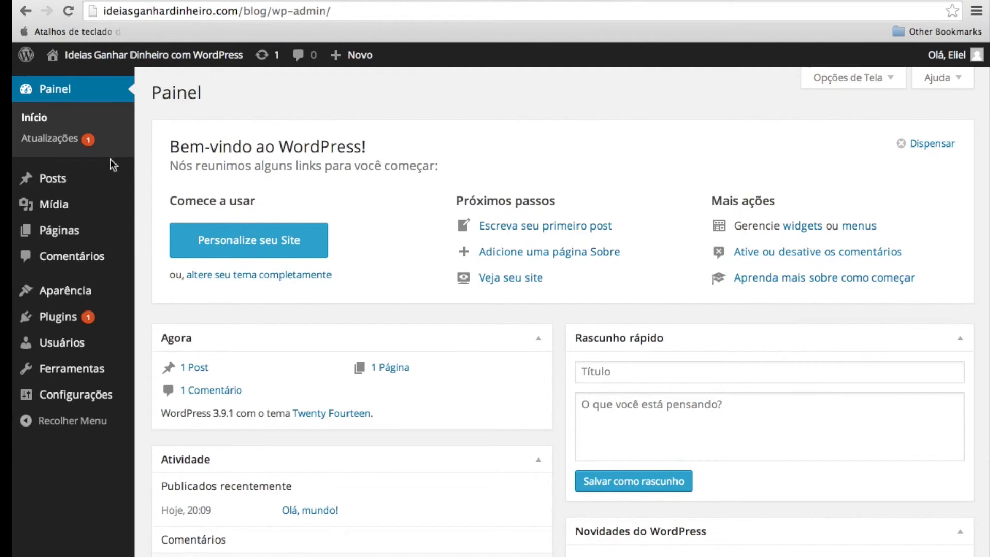
# Return to the Painel dashboard tab at /blog/wp-admin/
pyautogui.moveTo(66, 188)
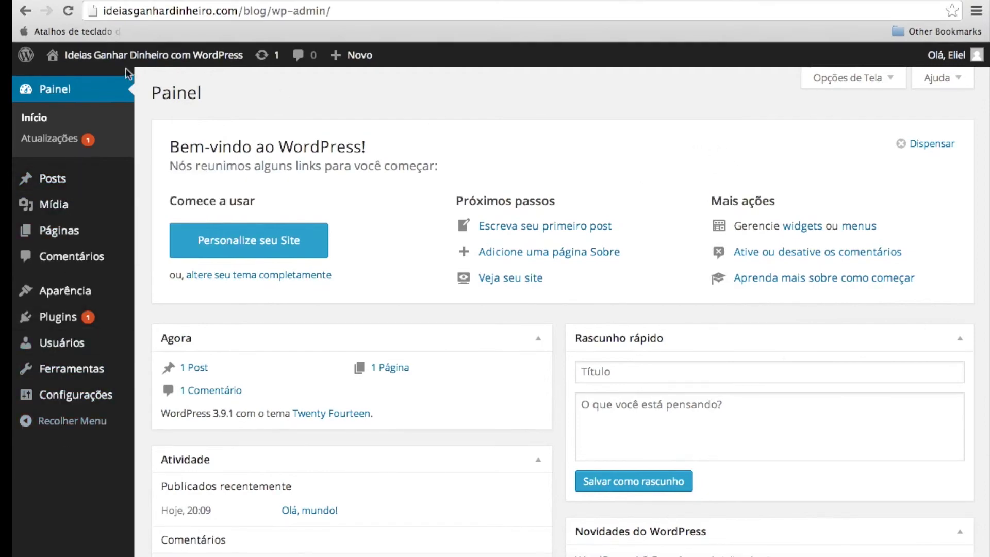
pyautogui.moveTo(103, 65)
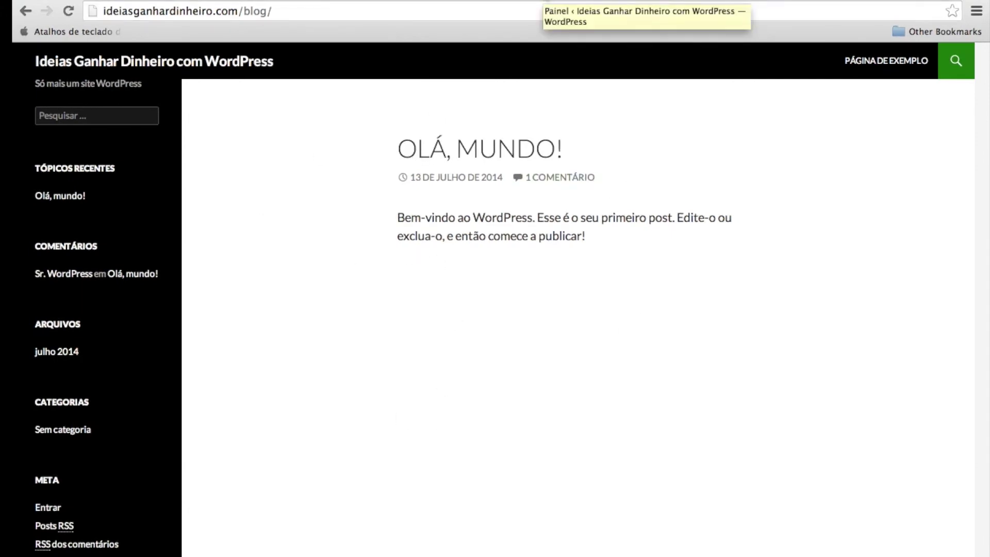
pyautogui.click(538, 2)
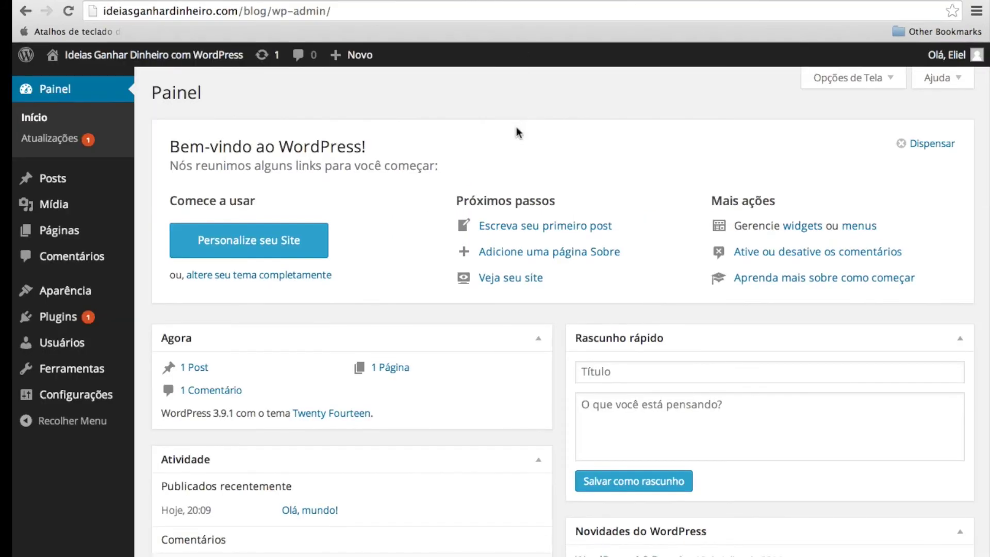